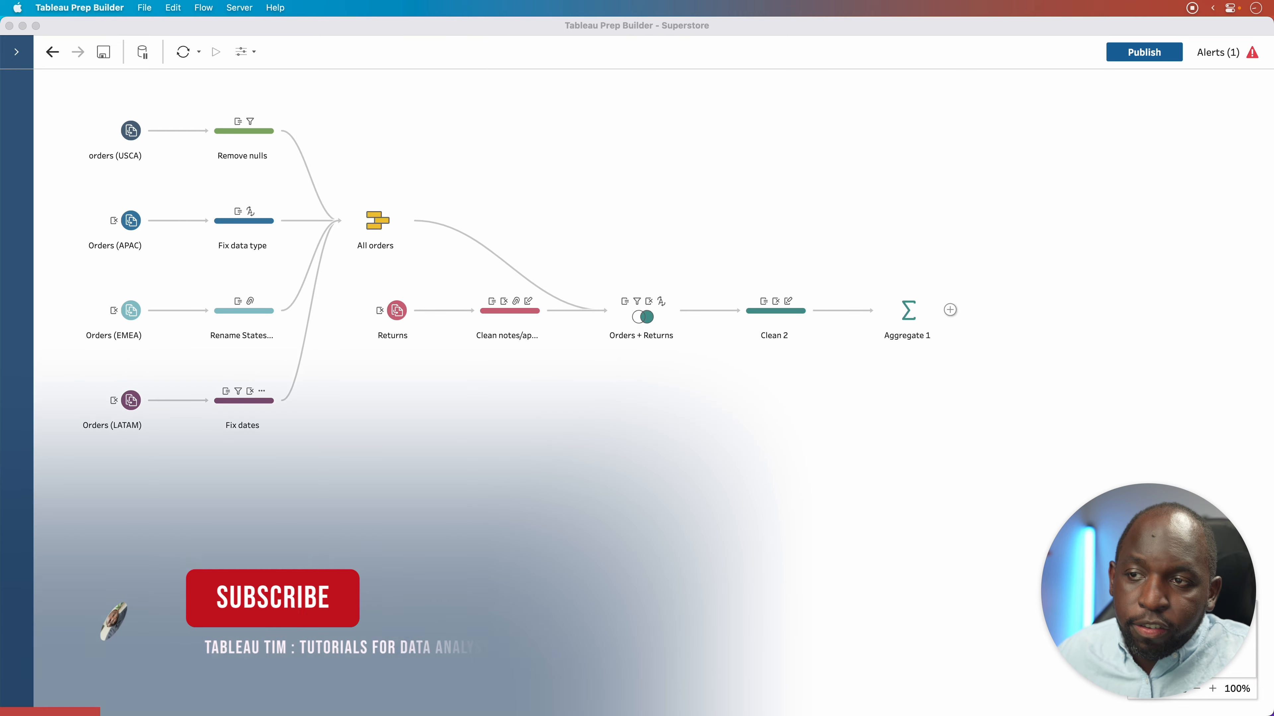
Add a clean step after the Aggregate 1 step in the flow.
left_click(908, 311)
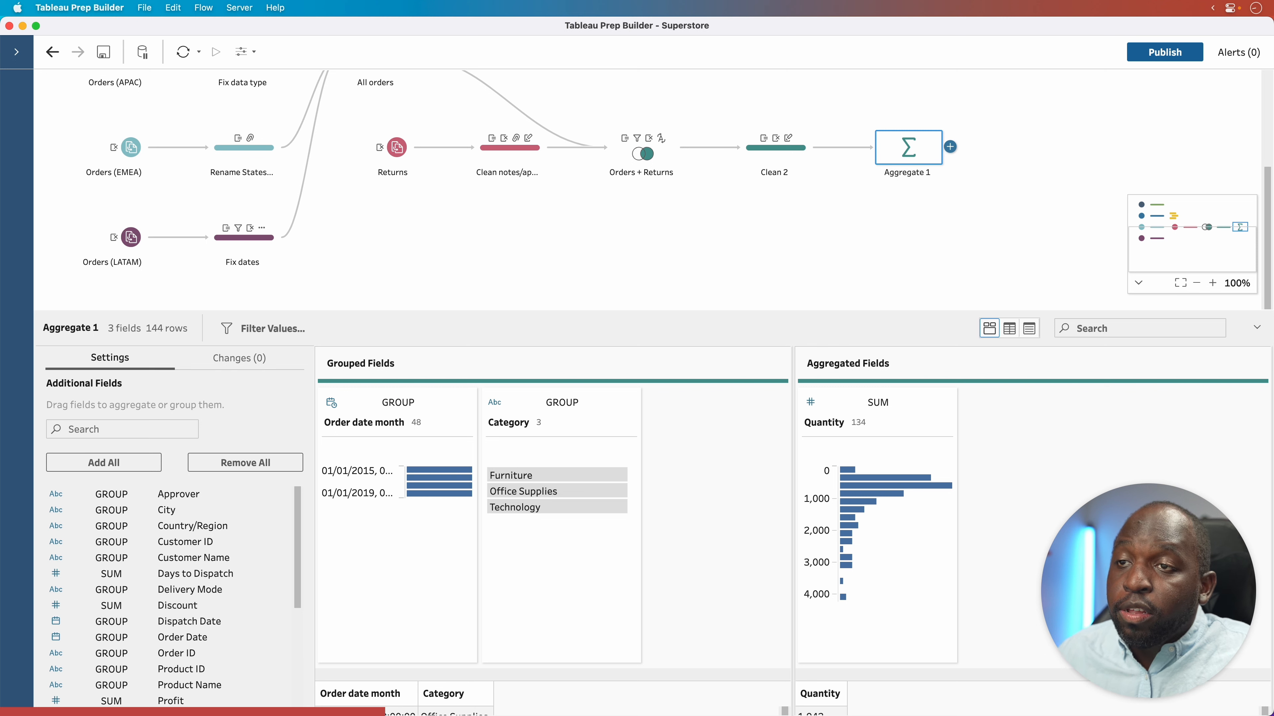
left_click(949, 146)
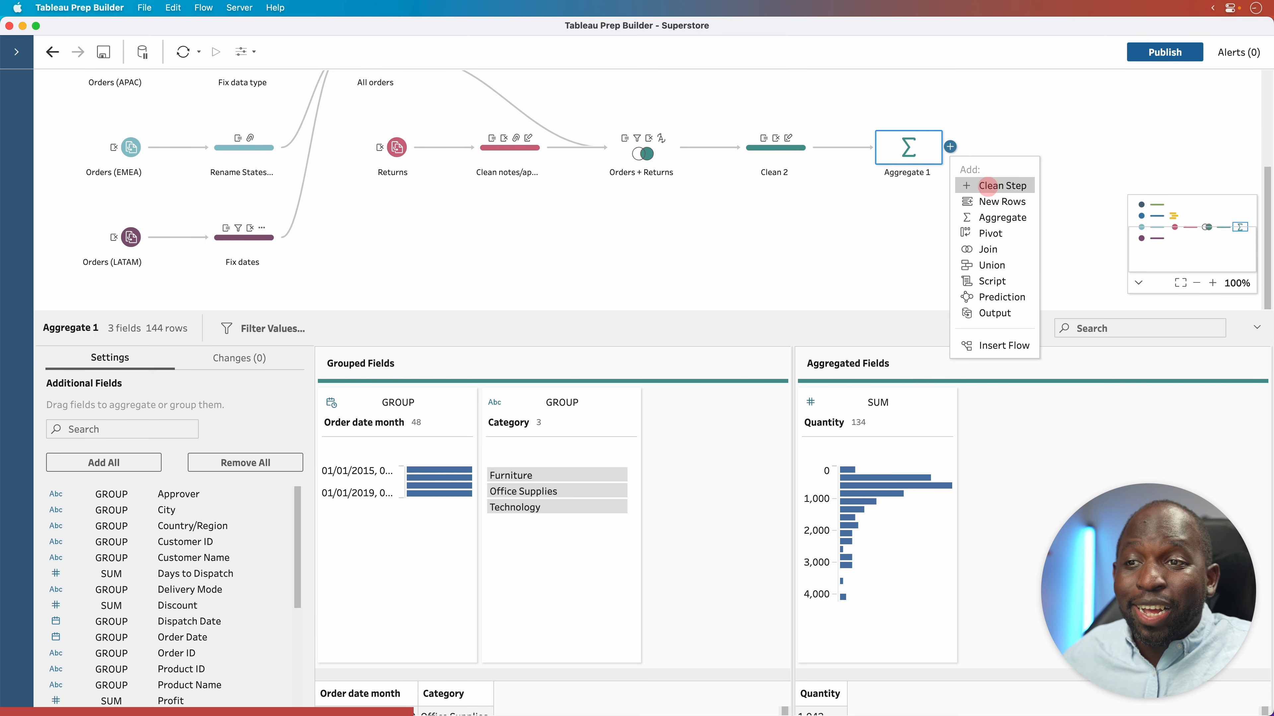
left_click(985, 185)
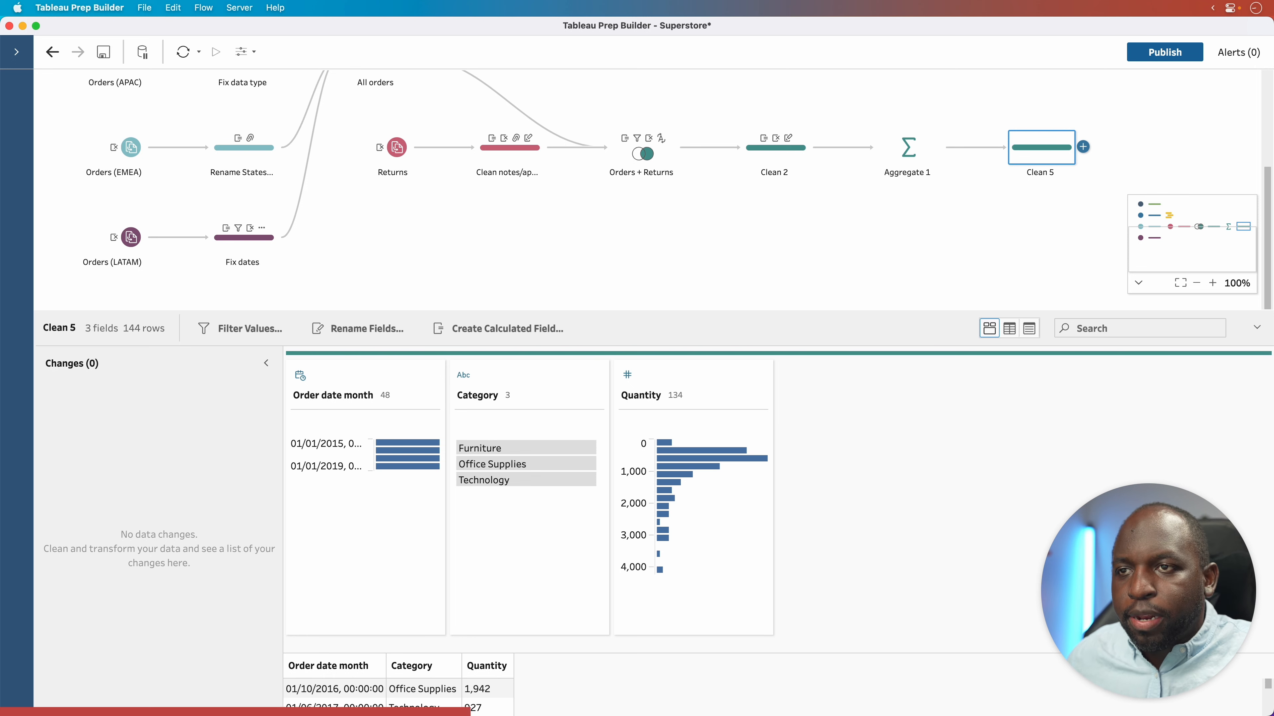
left_click(1083, 146)
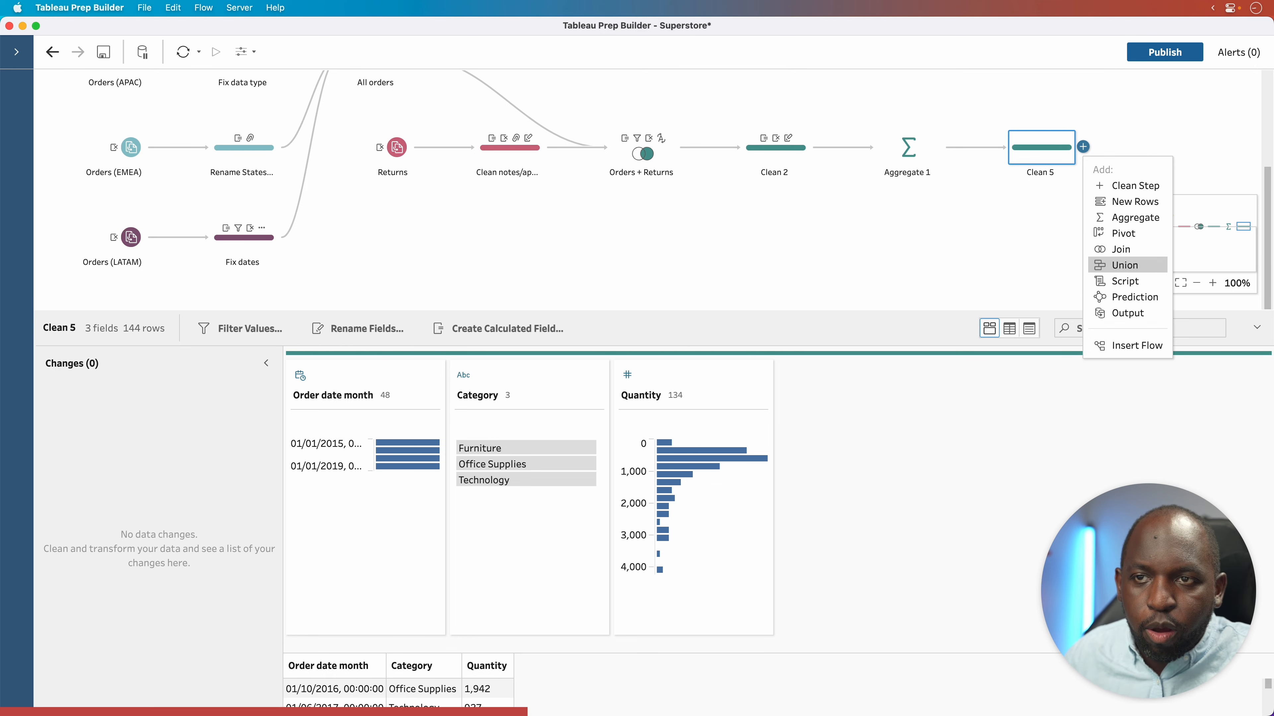
left_click(1011, 243)
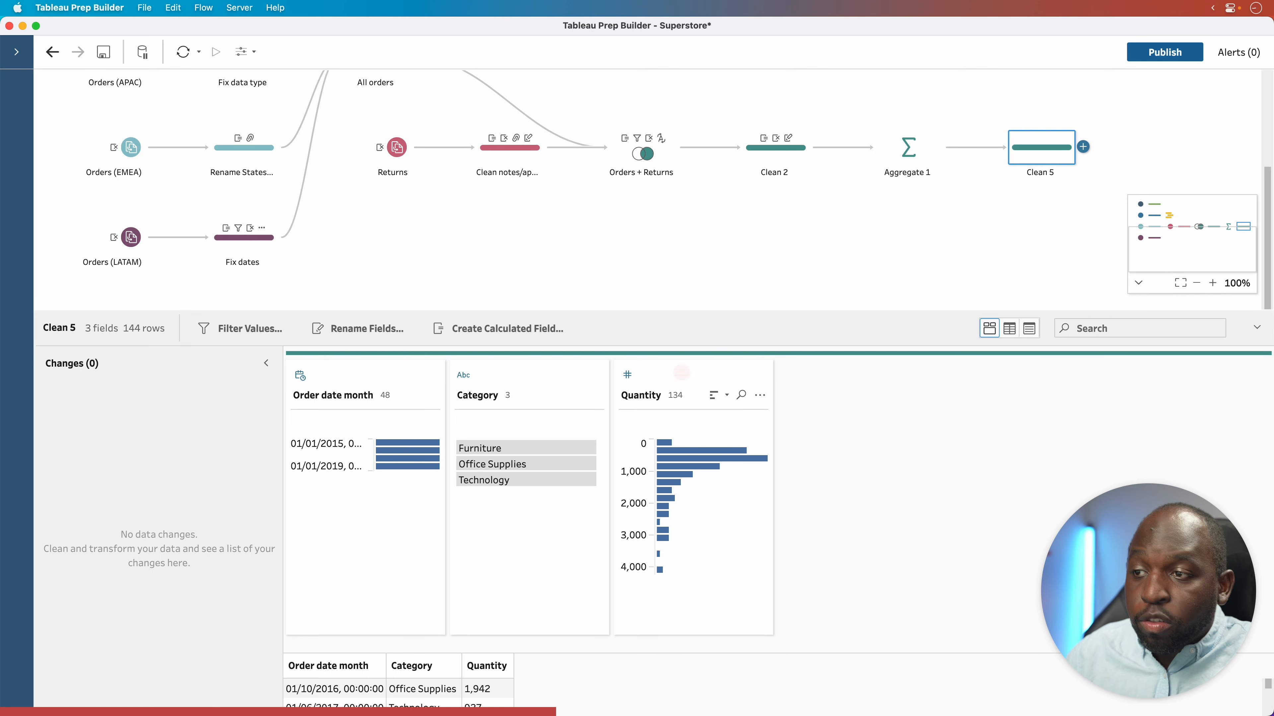
Bring up the calculated field options for the Quantity field in the new clean step.
left_click(681, 373)
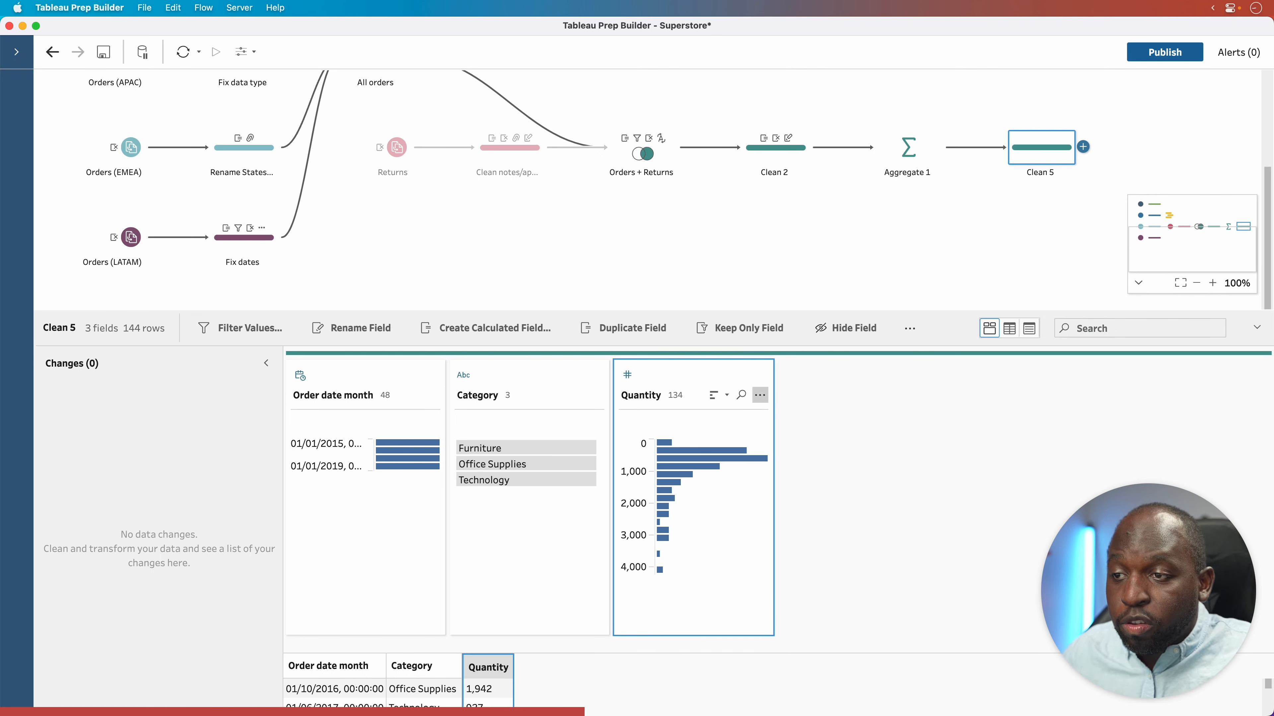
left_click(760, 395)
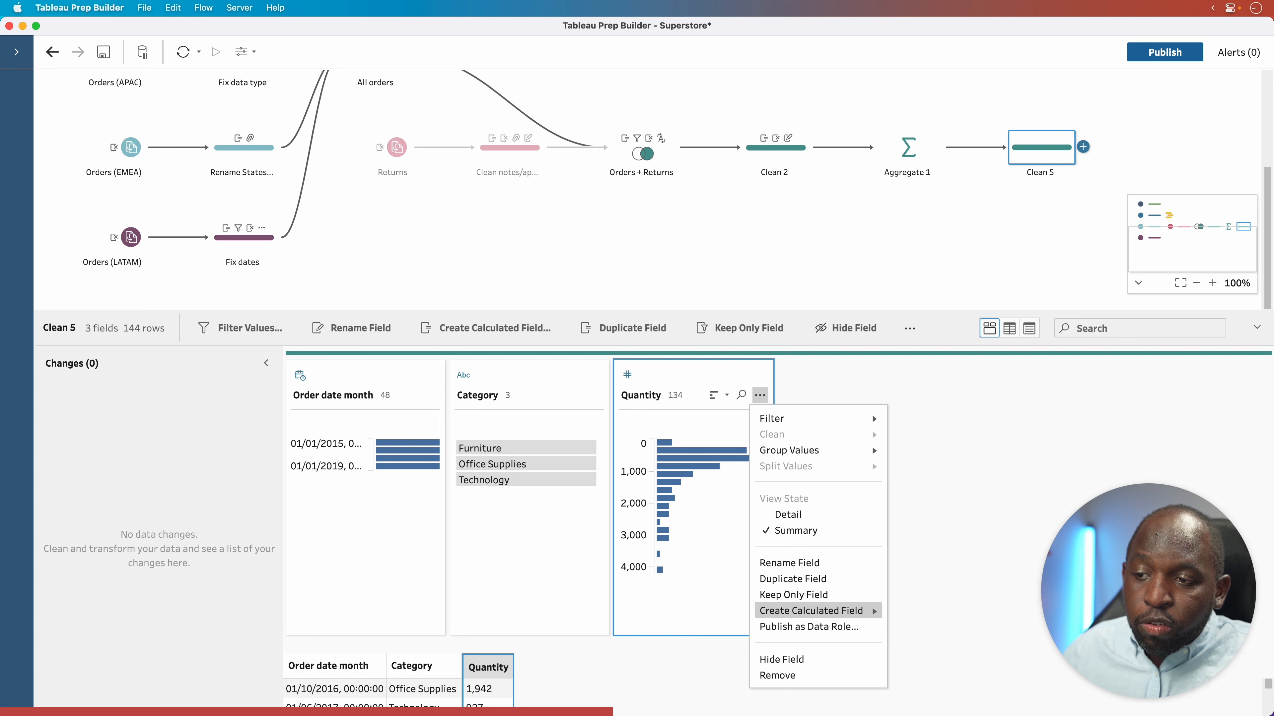
mouse_move(811, 610)
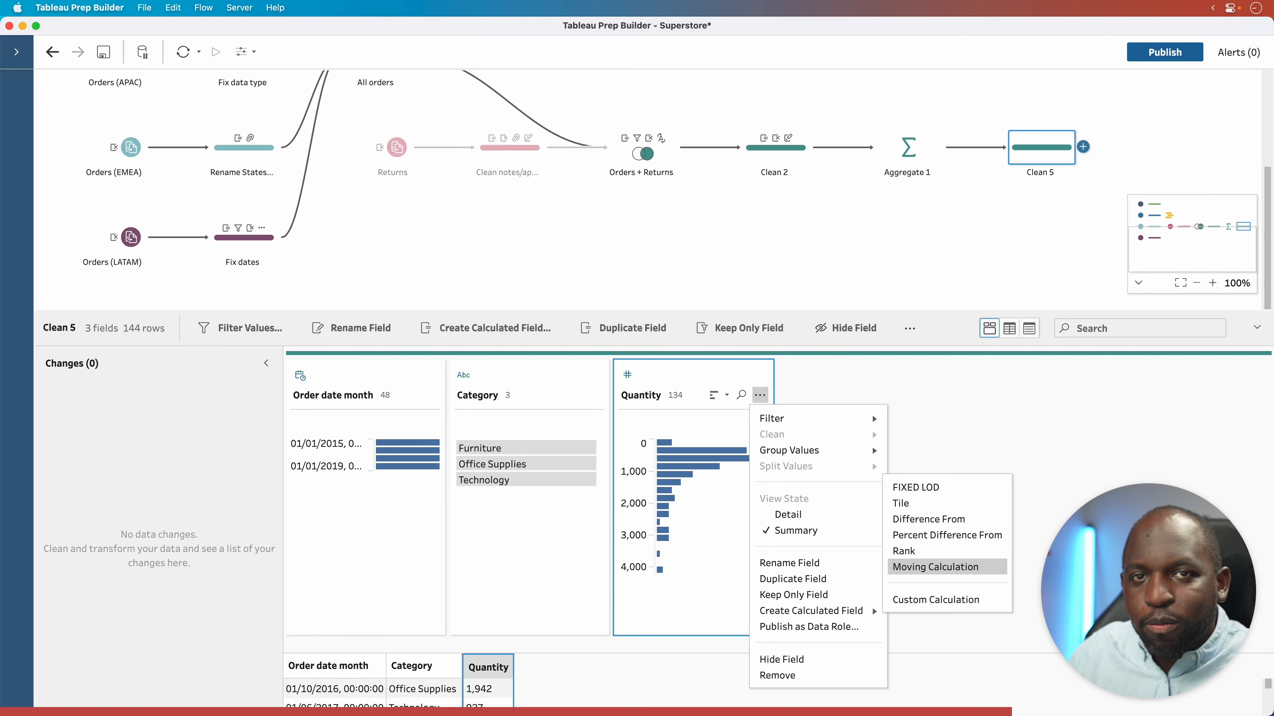
Switch to the Arc browser and read the Tableau community post on multi-row formulas in Prep Builder, including its Python script and sample result.
key("ctrl+Up")
left_click(323, 223)
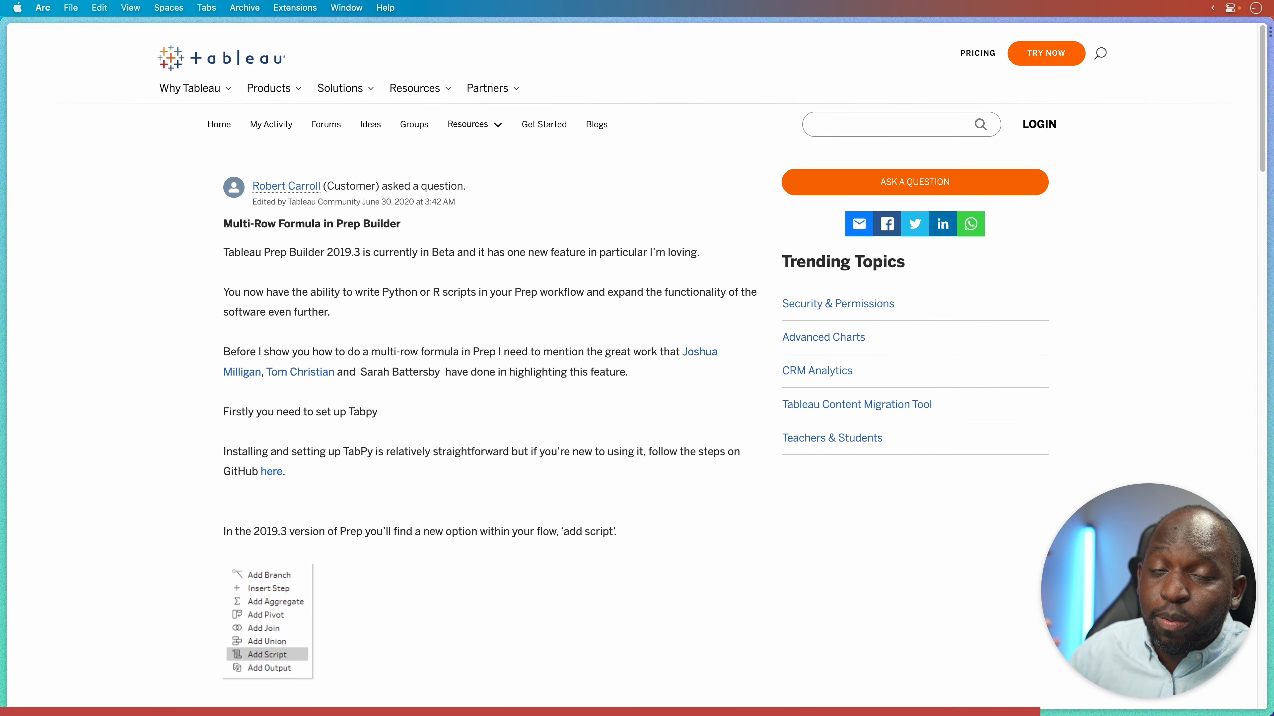
scroll(631, 364, "down", 1)
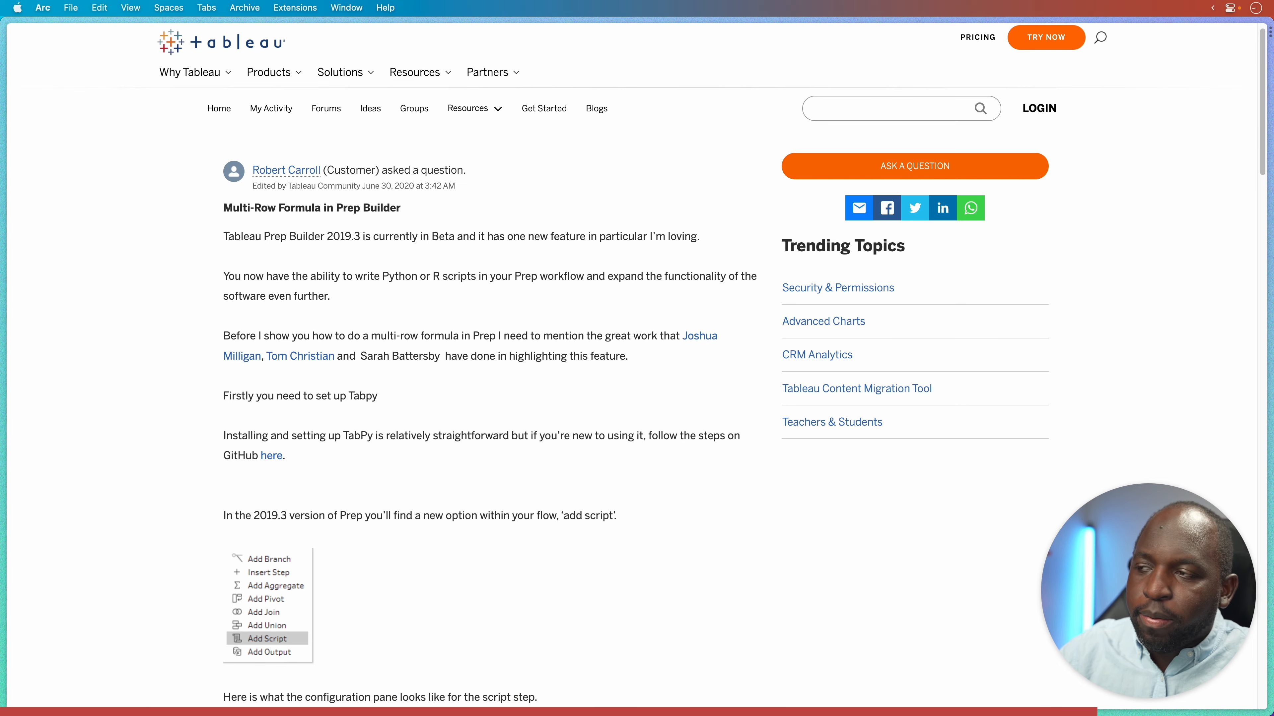
scroll(631, 364, "down", 15)
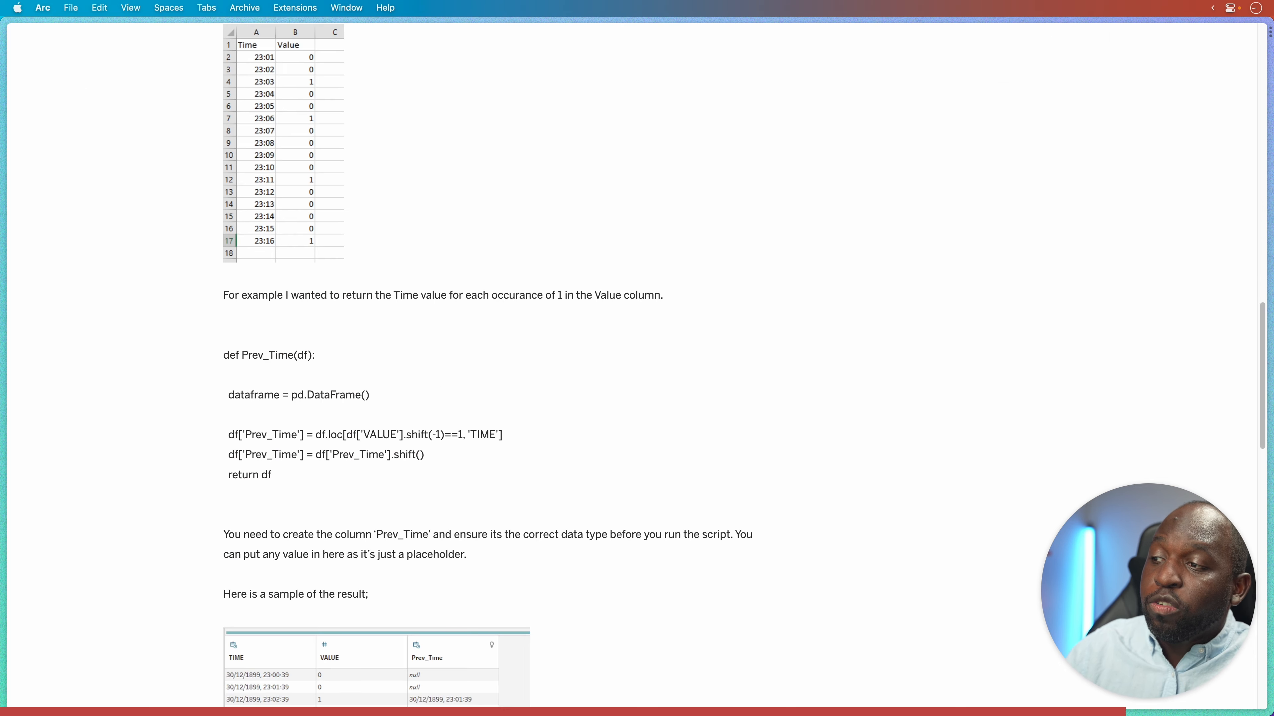
scroll(376, 667, "down", 6)
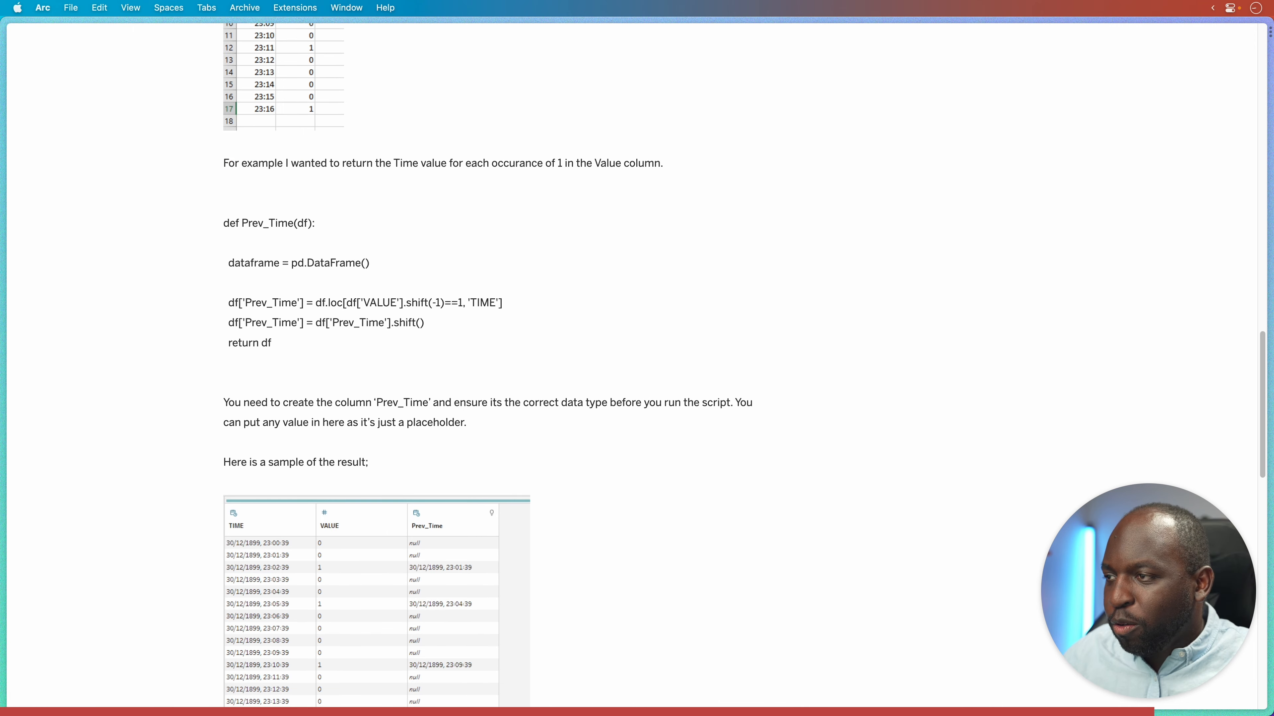
scroll(489, 364, "down", 14)
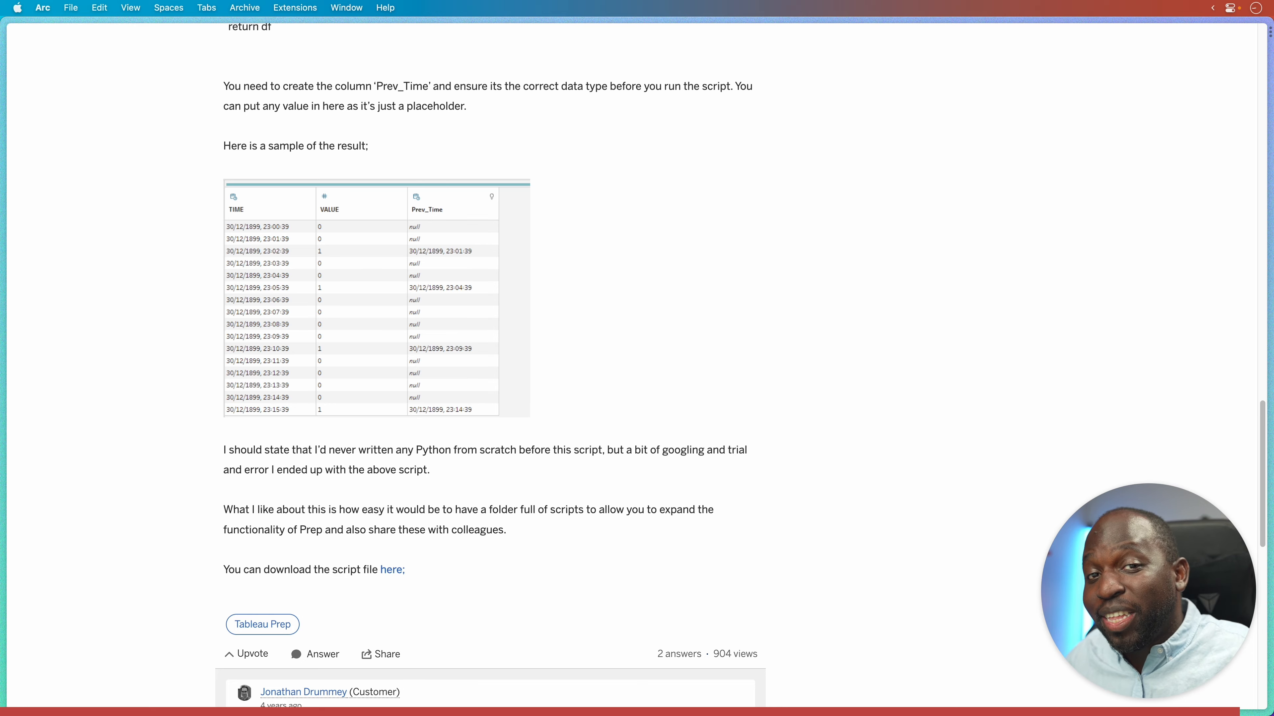
key("ctrl+Up")
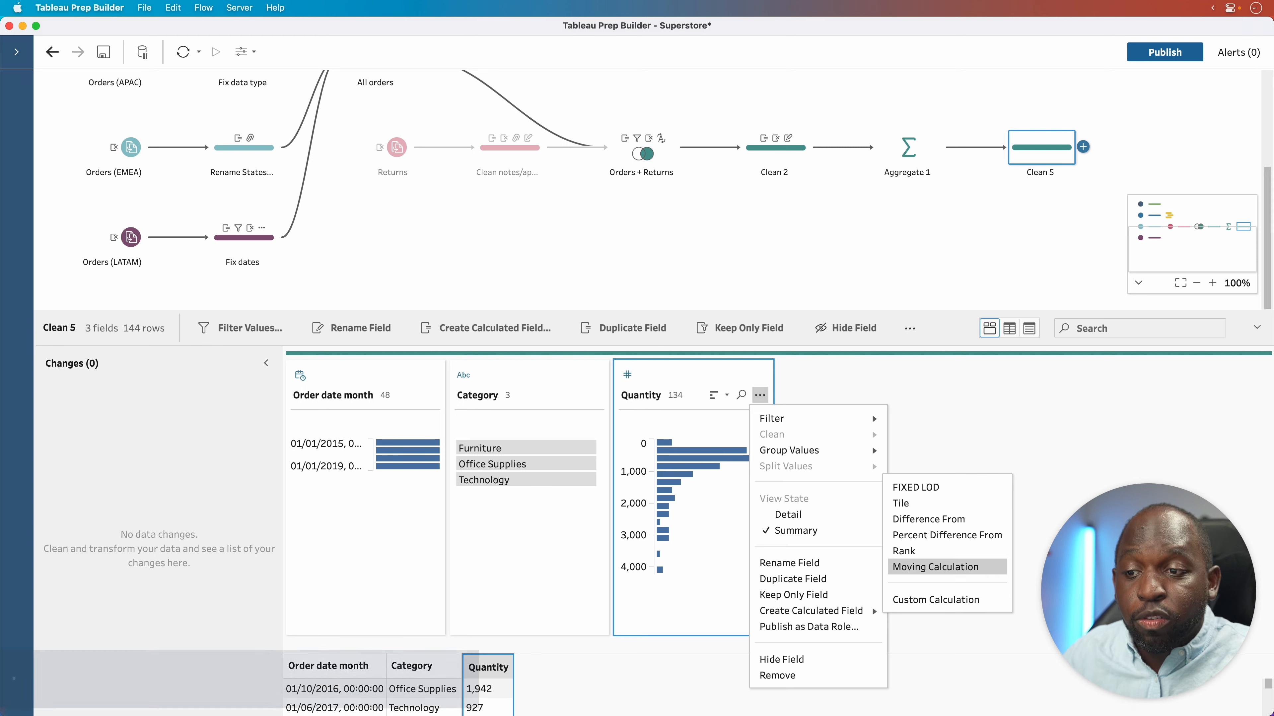
Create a moving calculation on the Quantity field and enlarge the profile area below the flow.
left_click(963, 567)
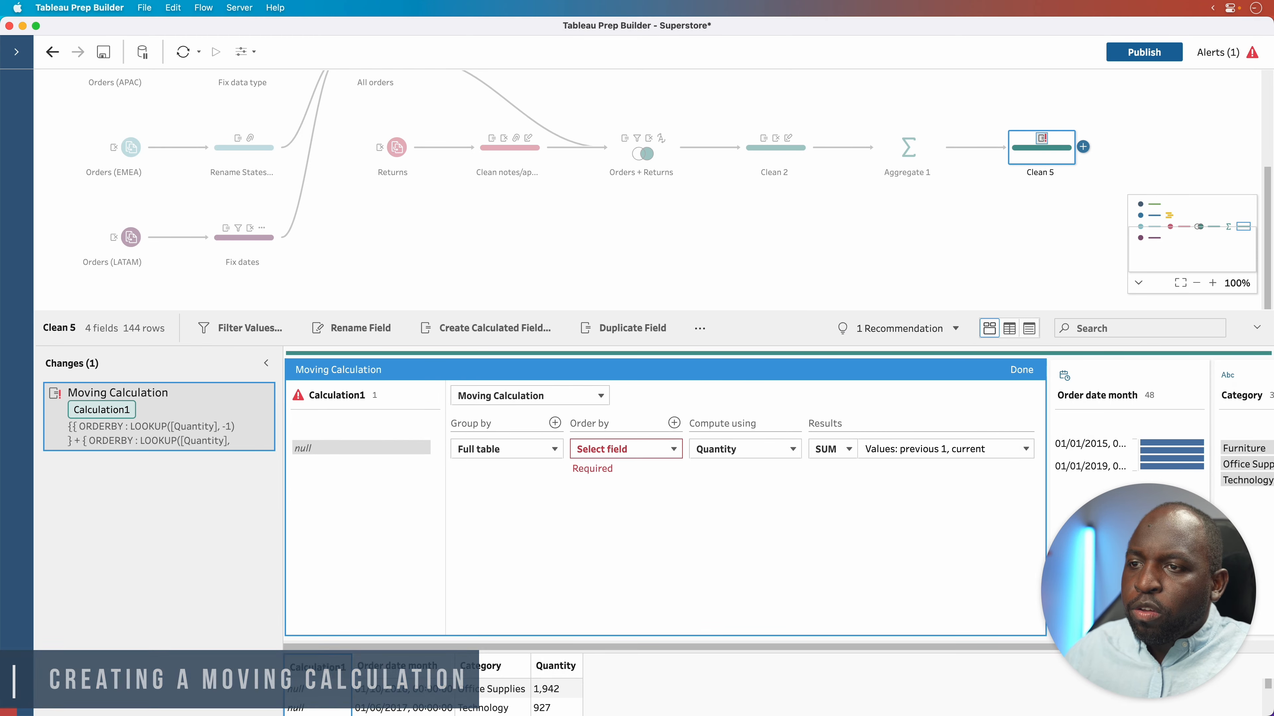
left_click_drag(799, 310, 798, 214)
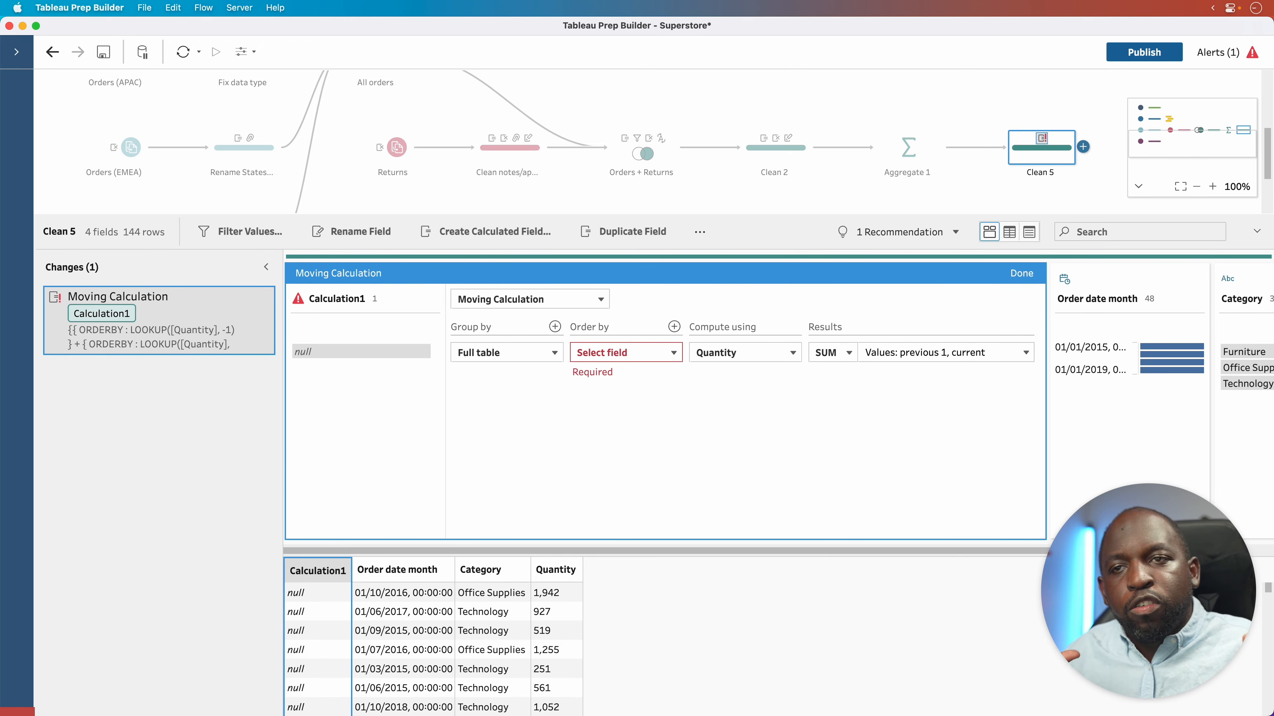
key("ctrl")
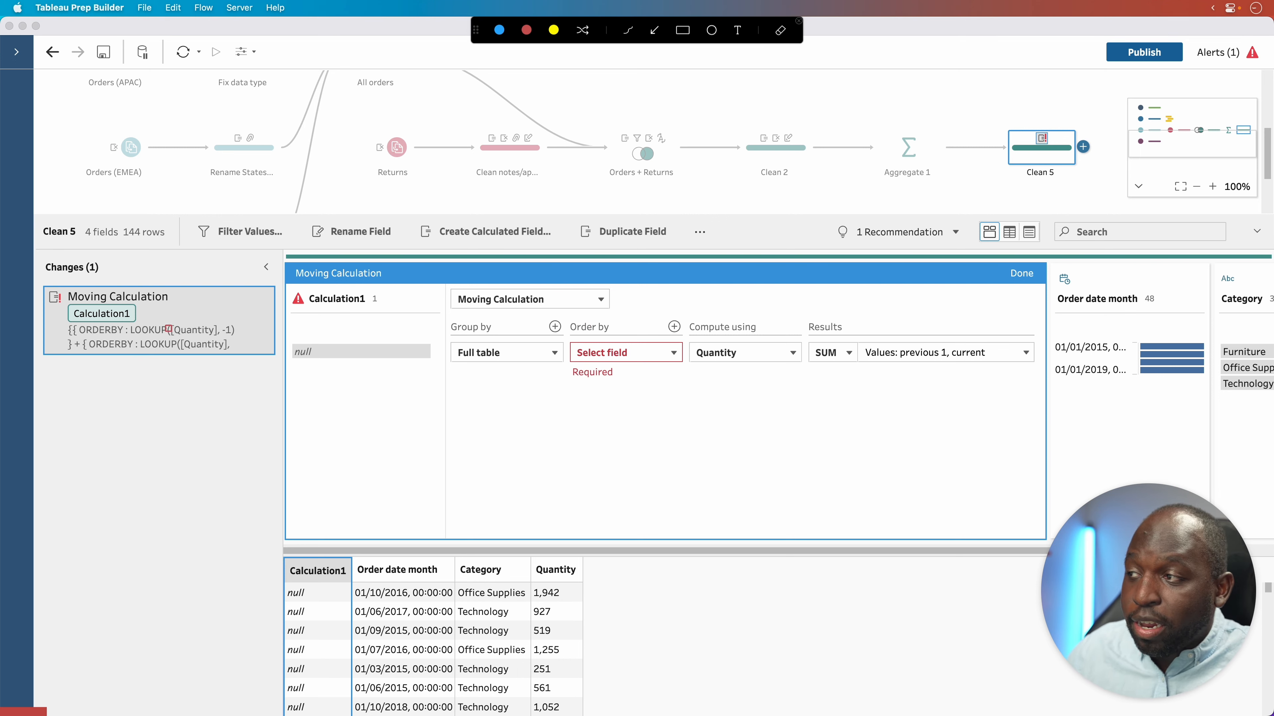
mouse_move(36, 276)
left_mouse_down()
mouse_move(109, 345)
mouse_move(277, 388)
mouse_move(284, 373)
left_mouse_up()
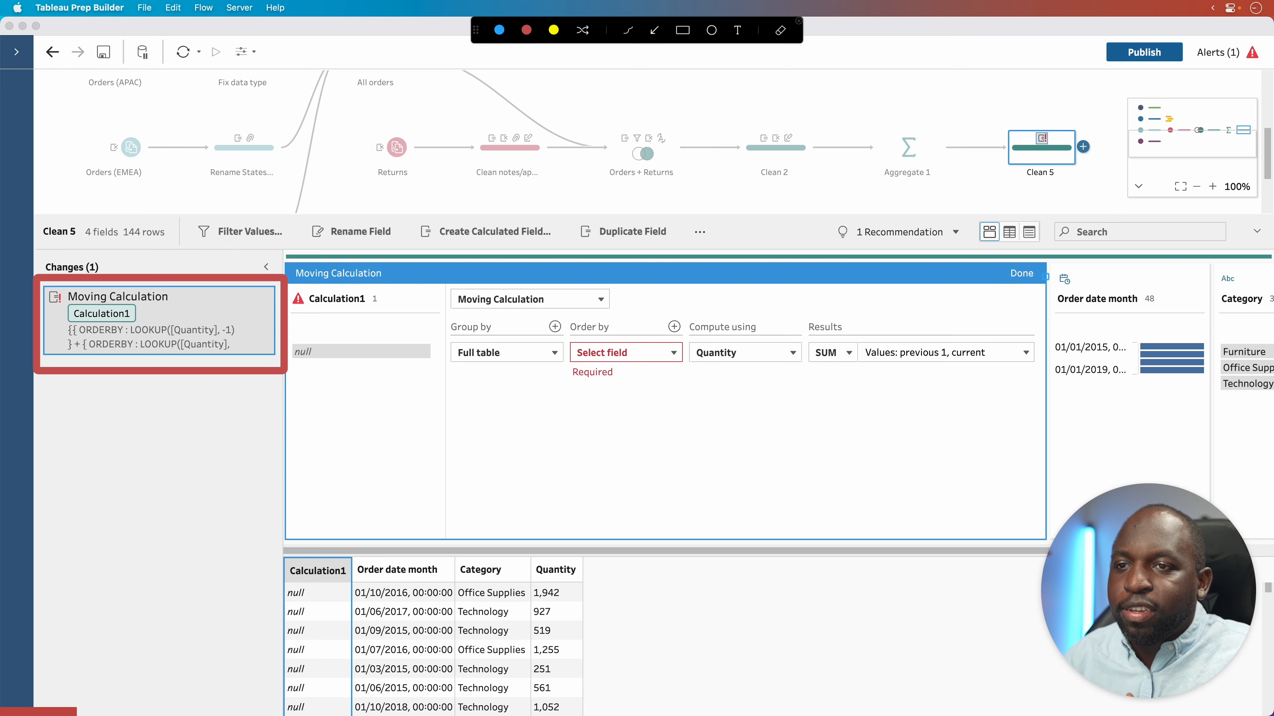
mouse_move(1047, 252)
left_mouse_down()
mouse_move(917, 593)
mouse_move(271, 555)
left_mouse_up()
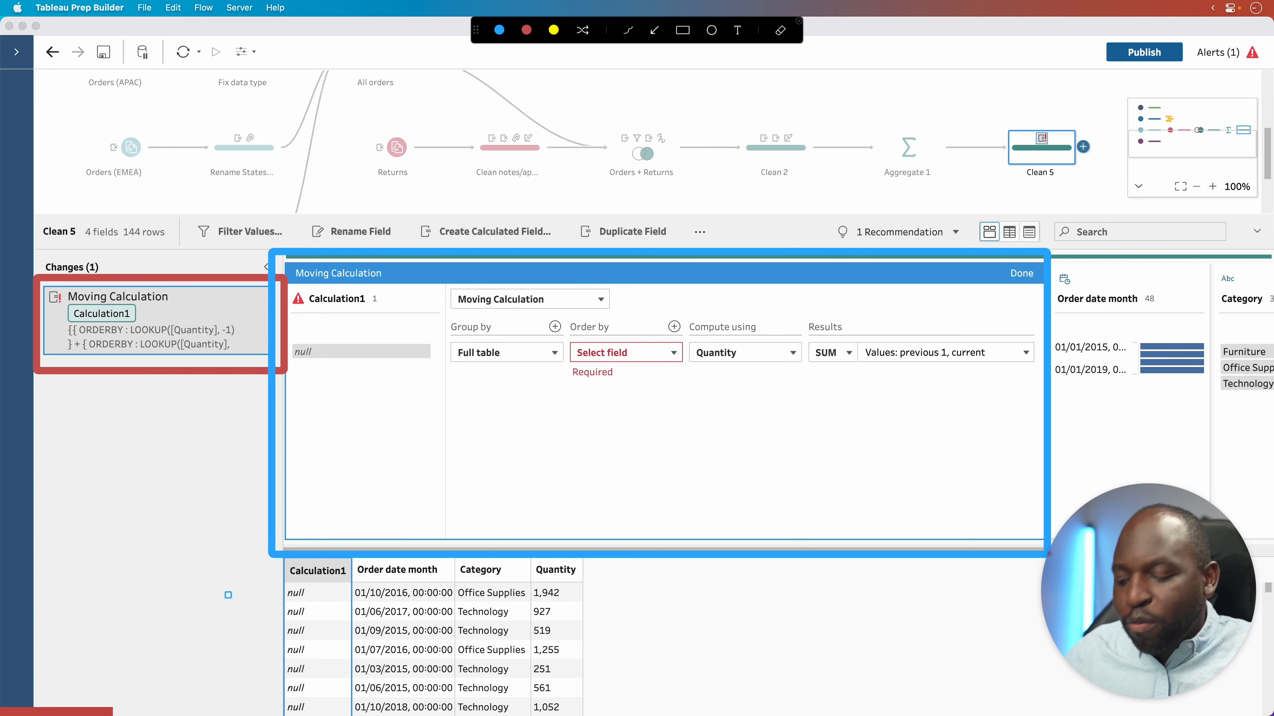
key("ctrl")
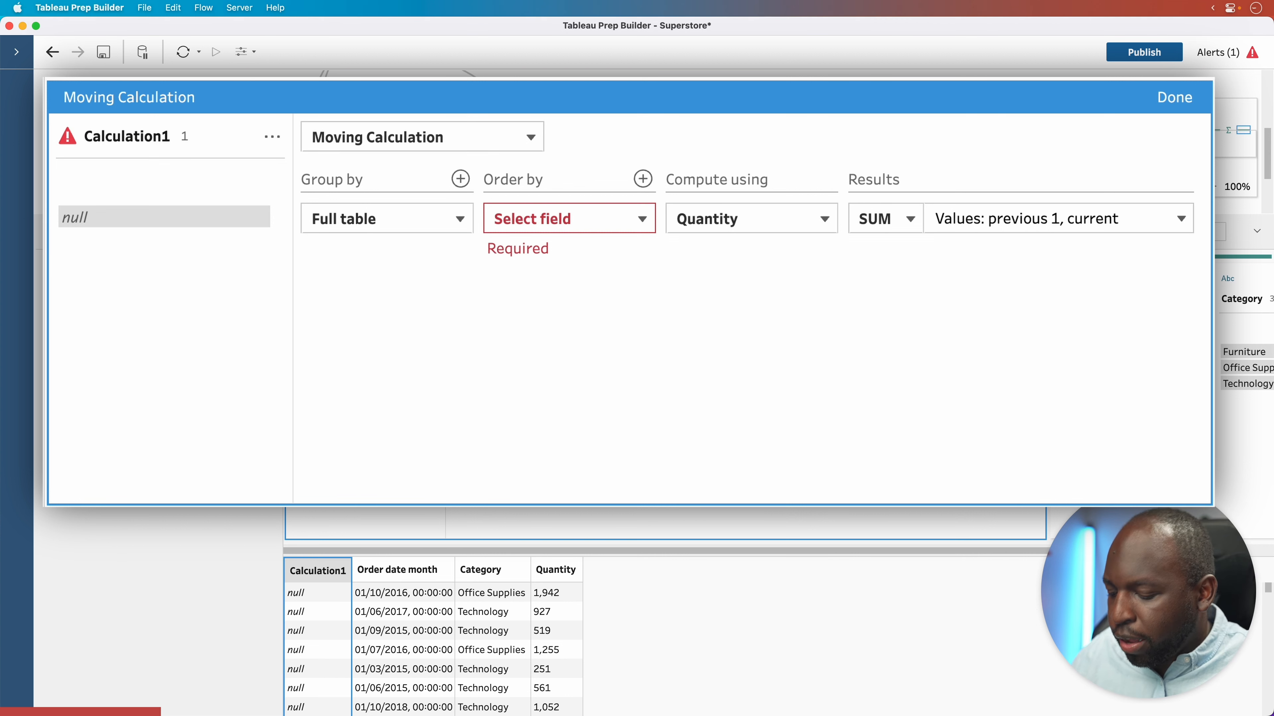
key("ctrl")
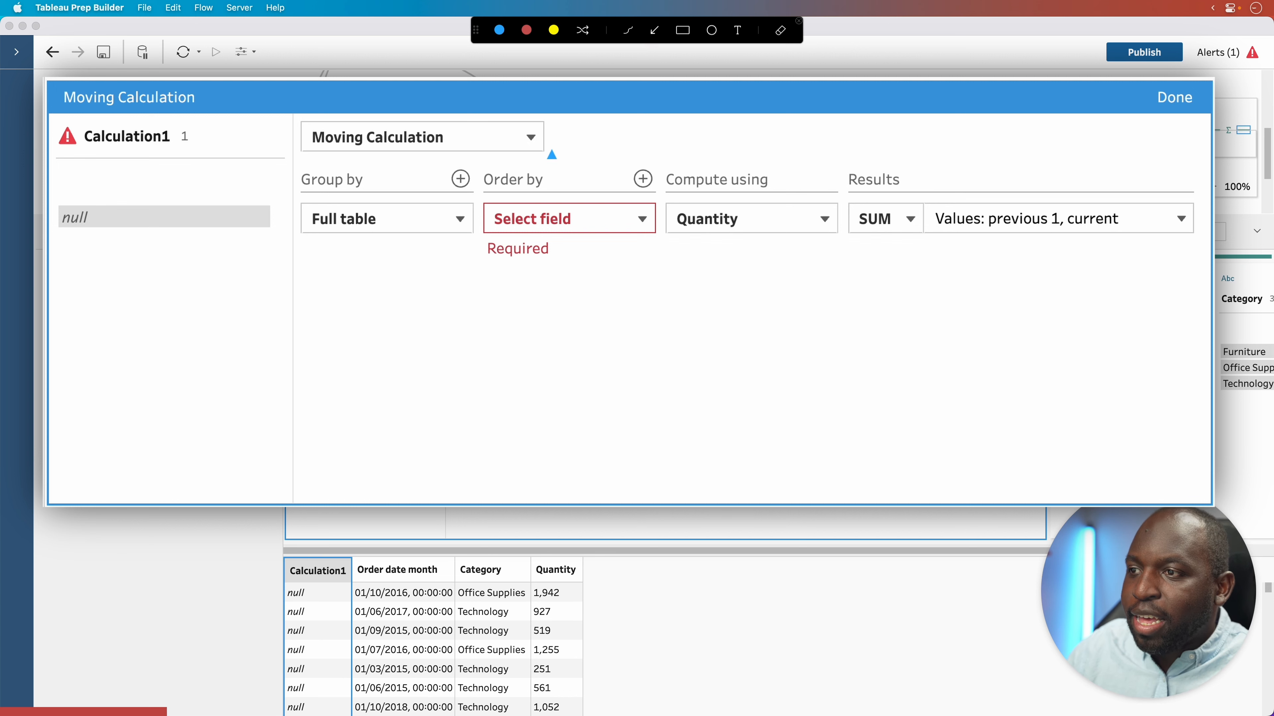
left_click_drag(416, 116, 516, 189)
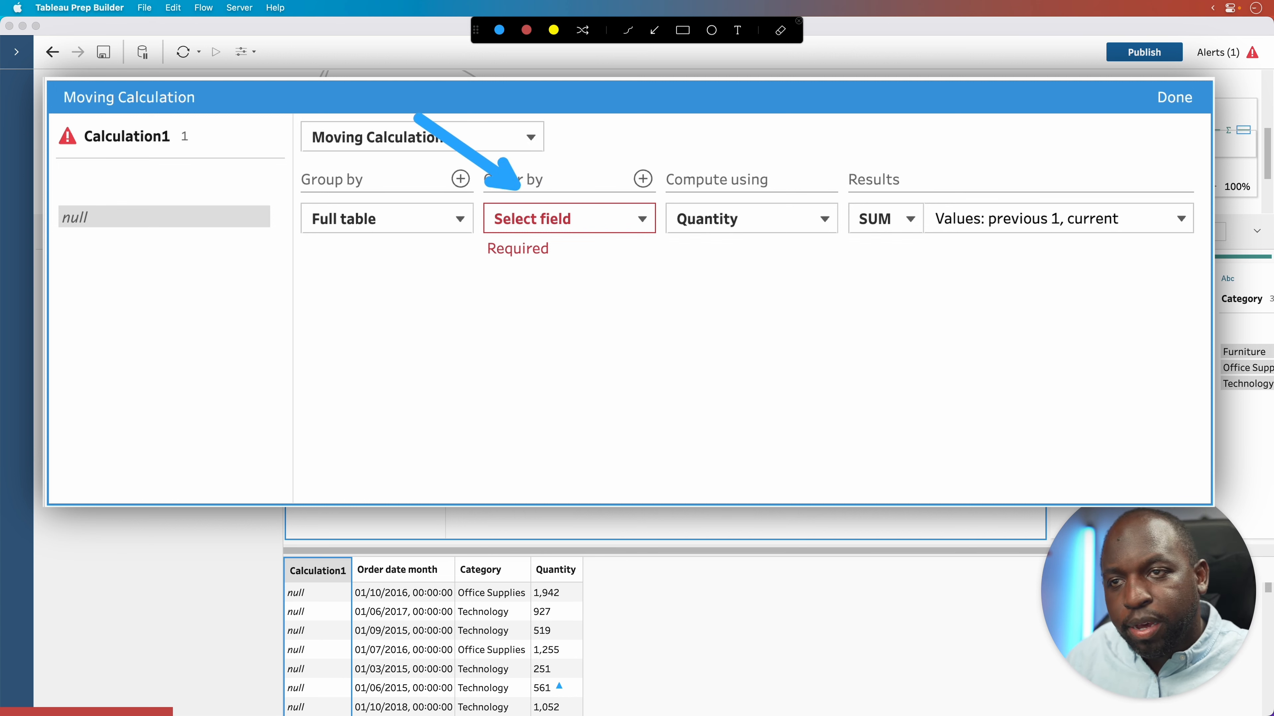
key("ctrl")
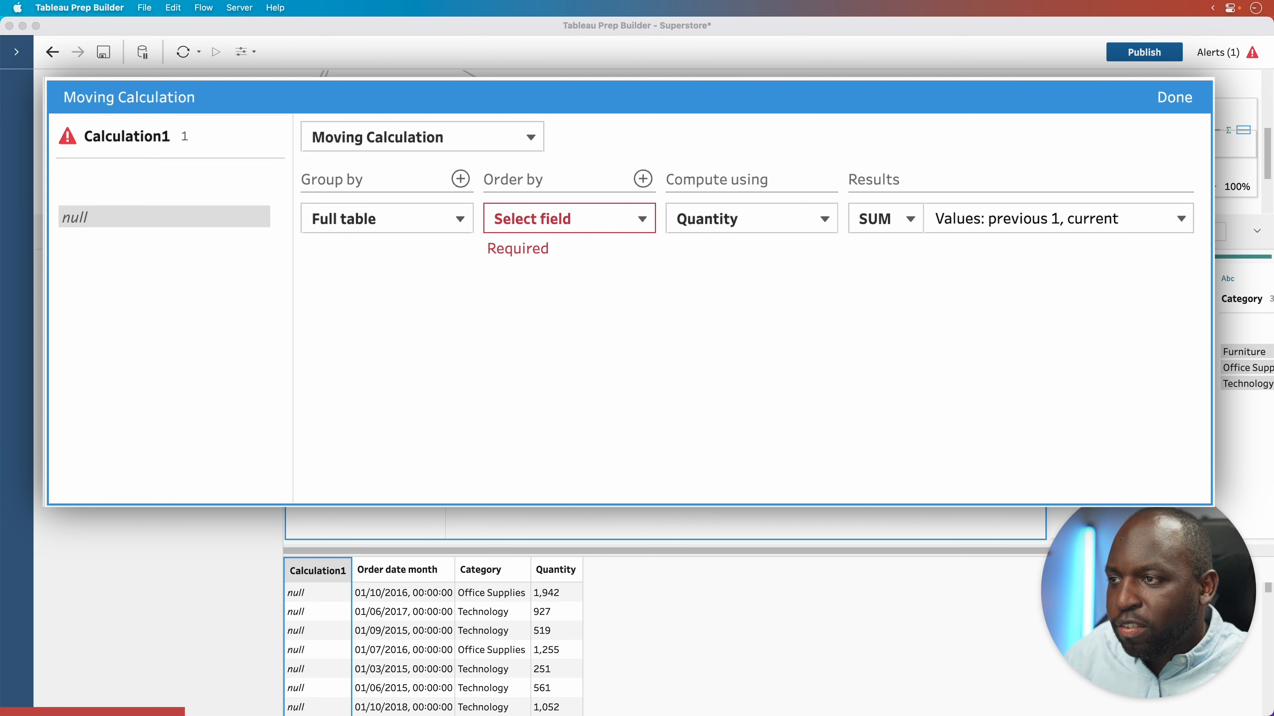
Group the moving calculation by Category and order it by Order date month.
left_click(402, 224)
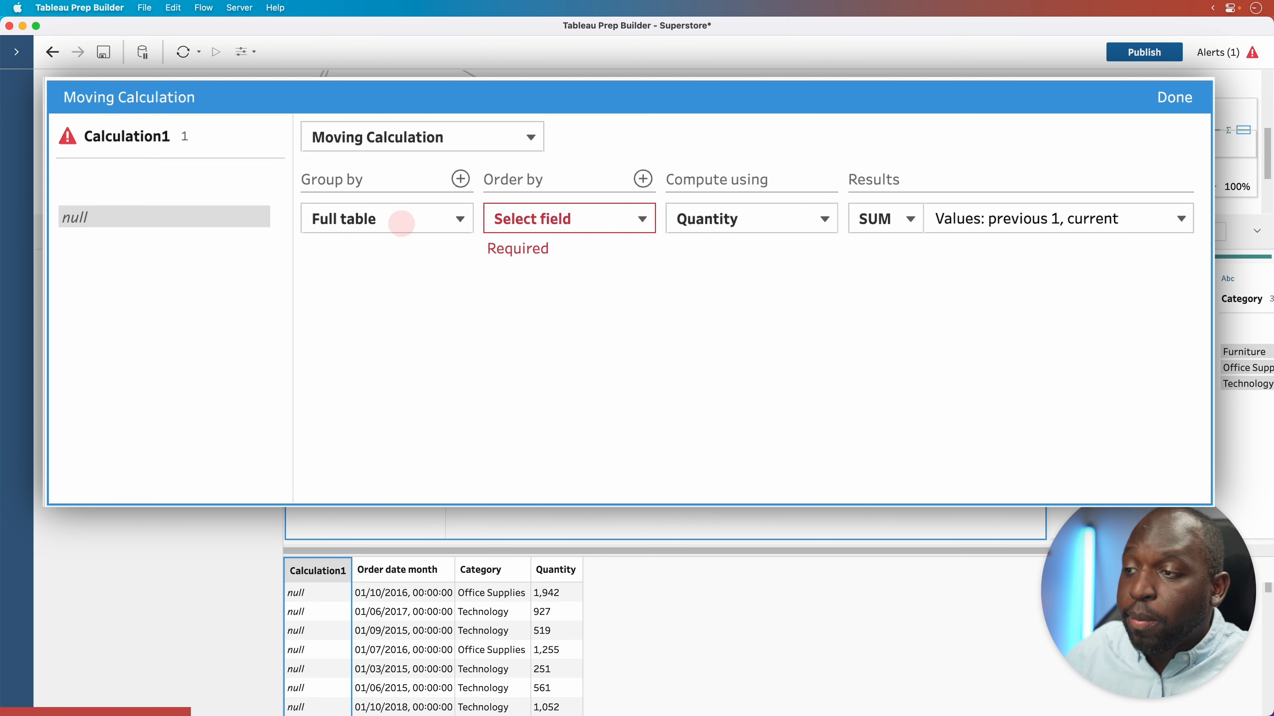
left_click(421, 222)
left_click(404, 253)
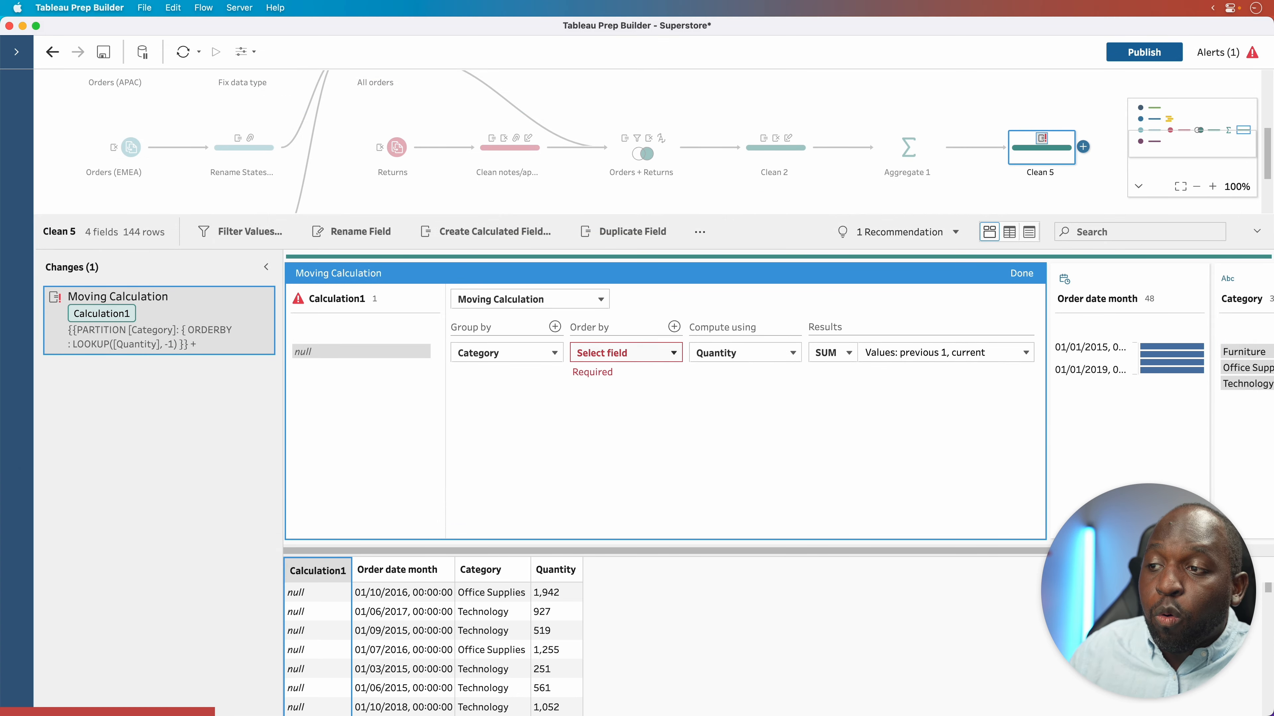
left_click(625, 355)
left_click(627, 373)
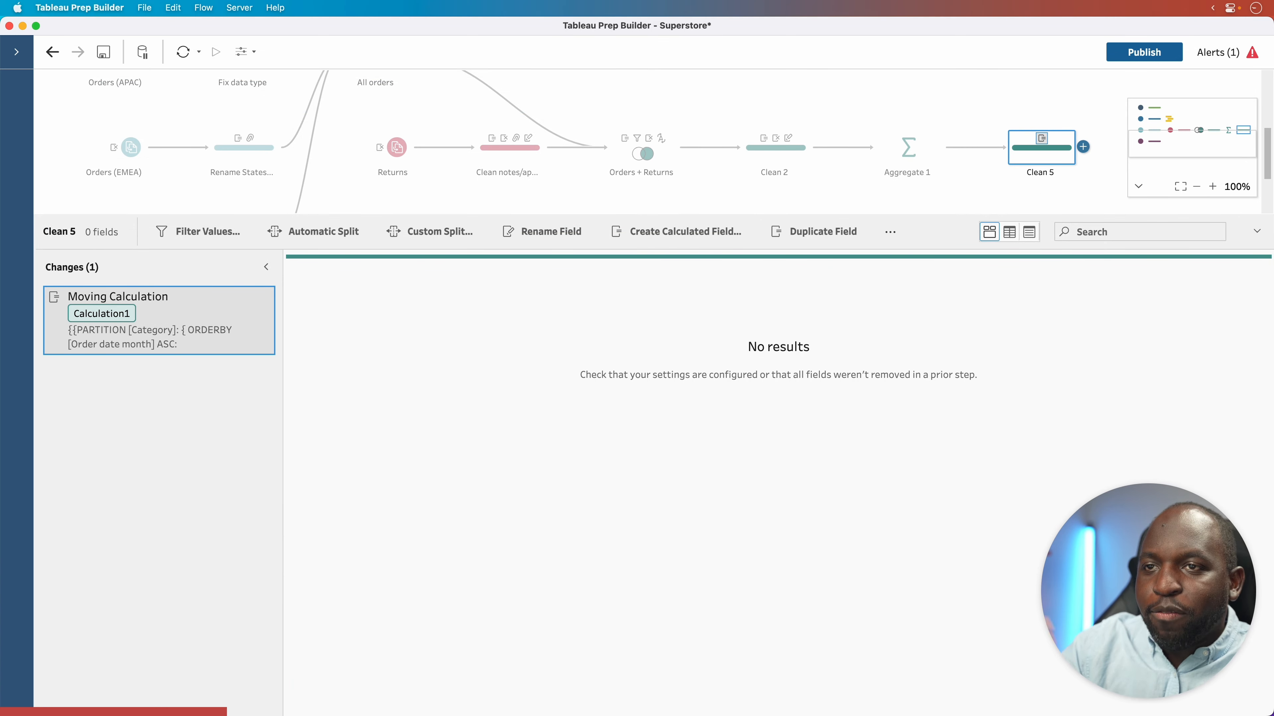
Reselect the Clean 5 step, reopen its moving calculation for editing and check the fields available under Compute using.
left_click(846, 190)
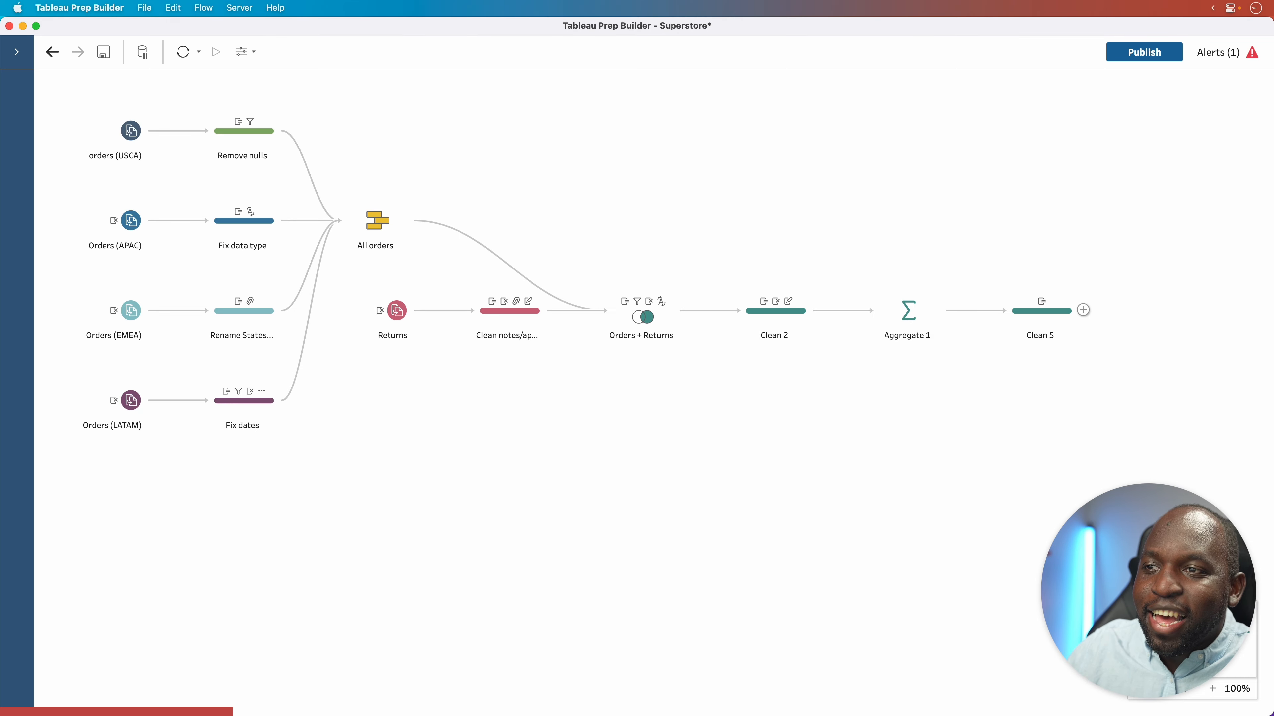
left_click(1041, 311)
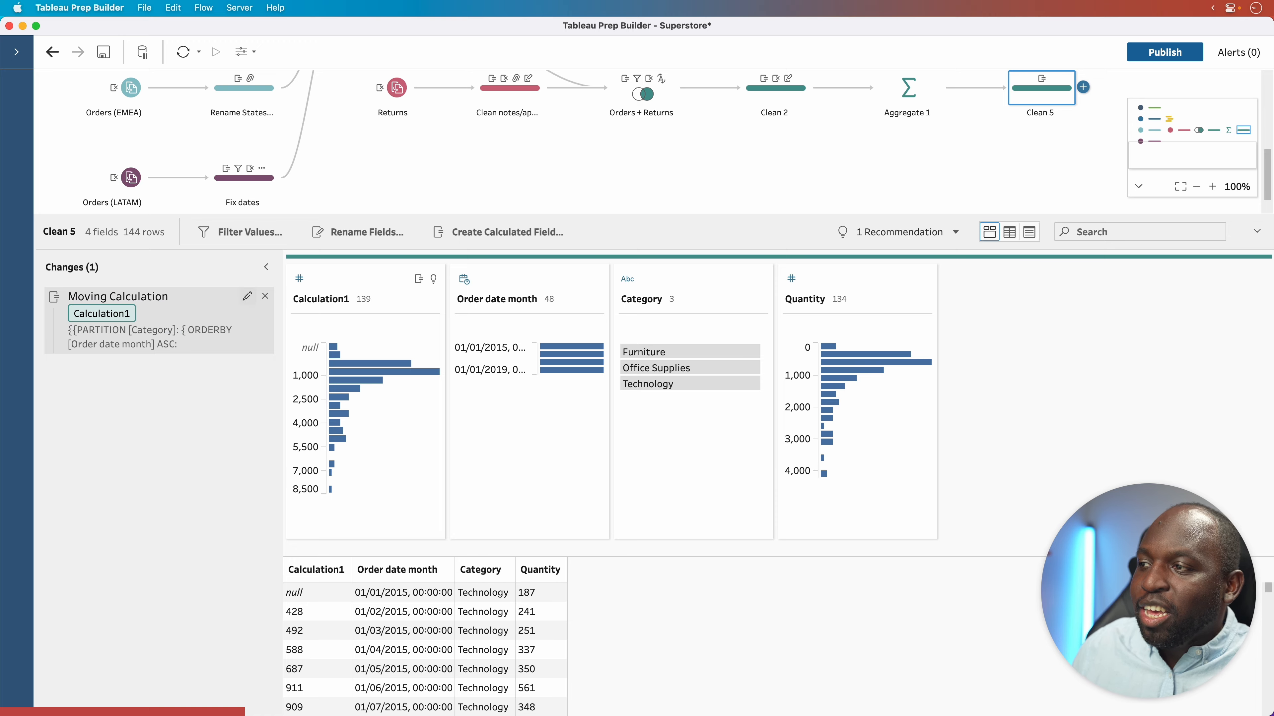
left_click(247, 296)
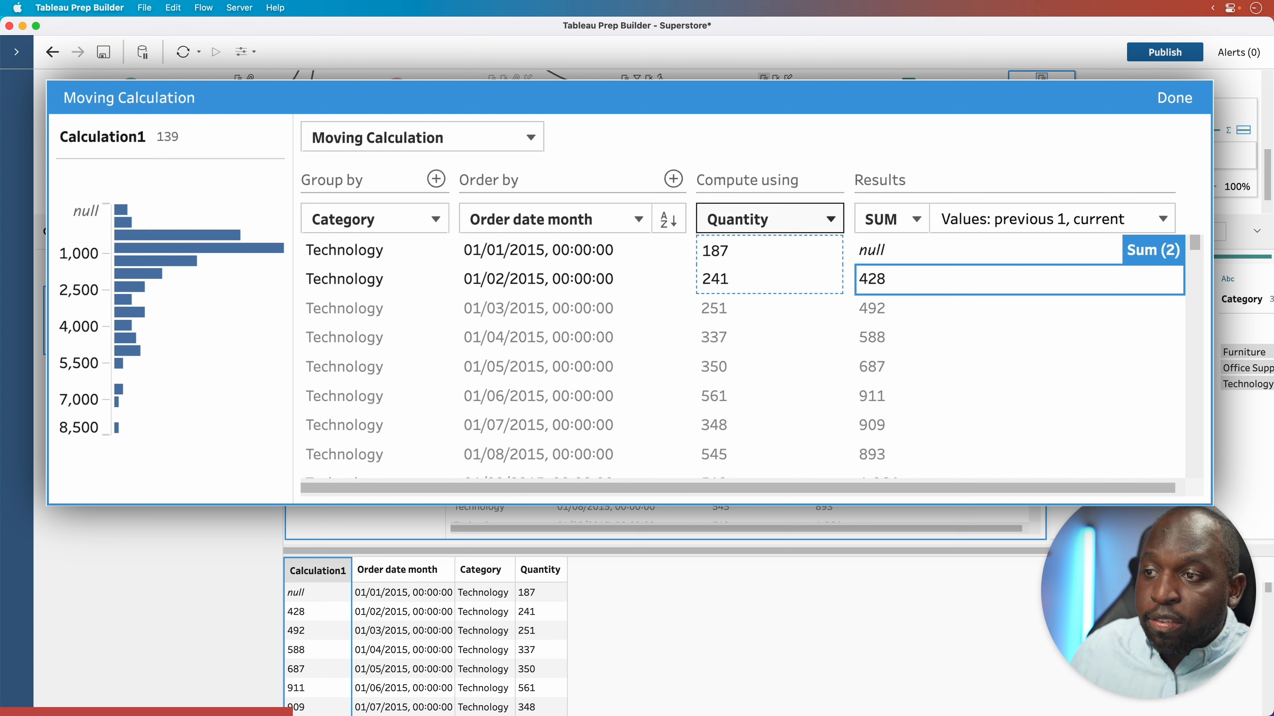
left_click(771, 219)
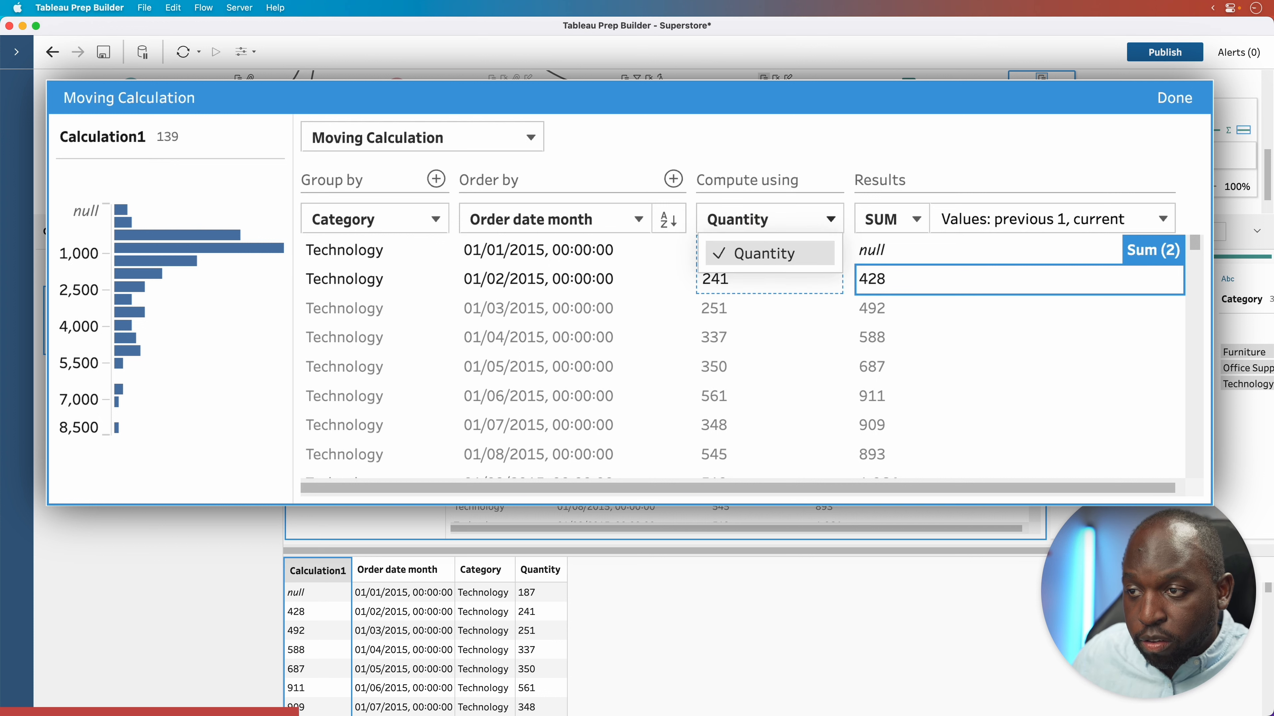
left_click(758, 141)
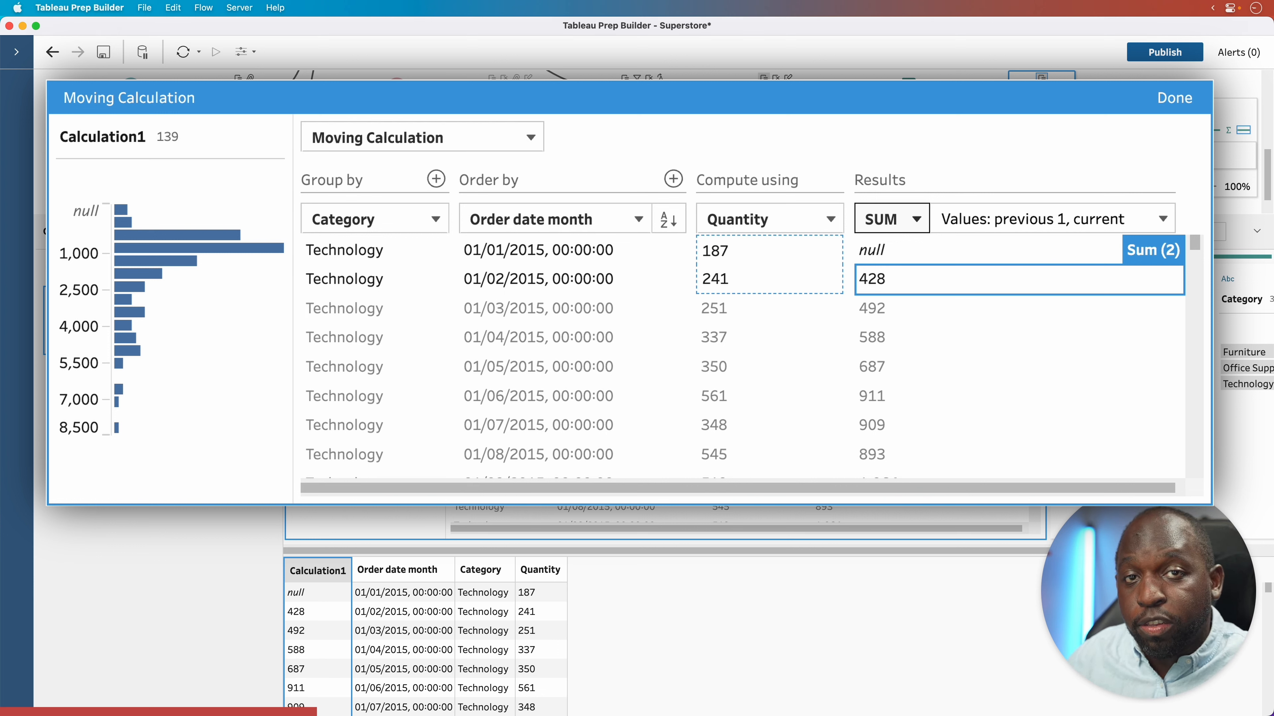
Try AVG as the moving calculation's result aggregation and switch it back to SUM.
left_click(916, 219)
left_click(900, 276)
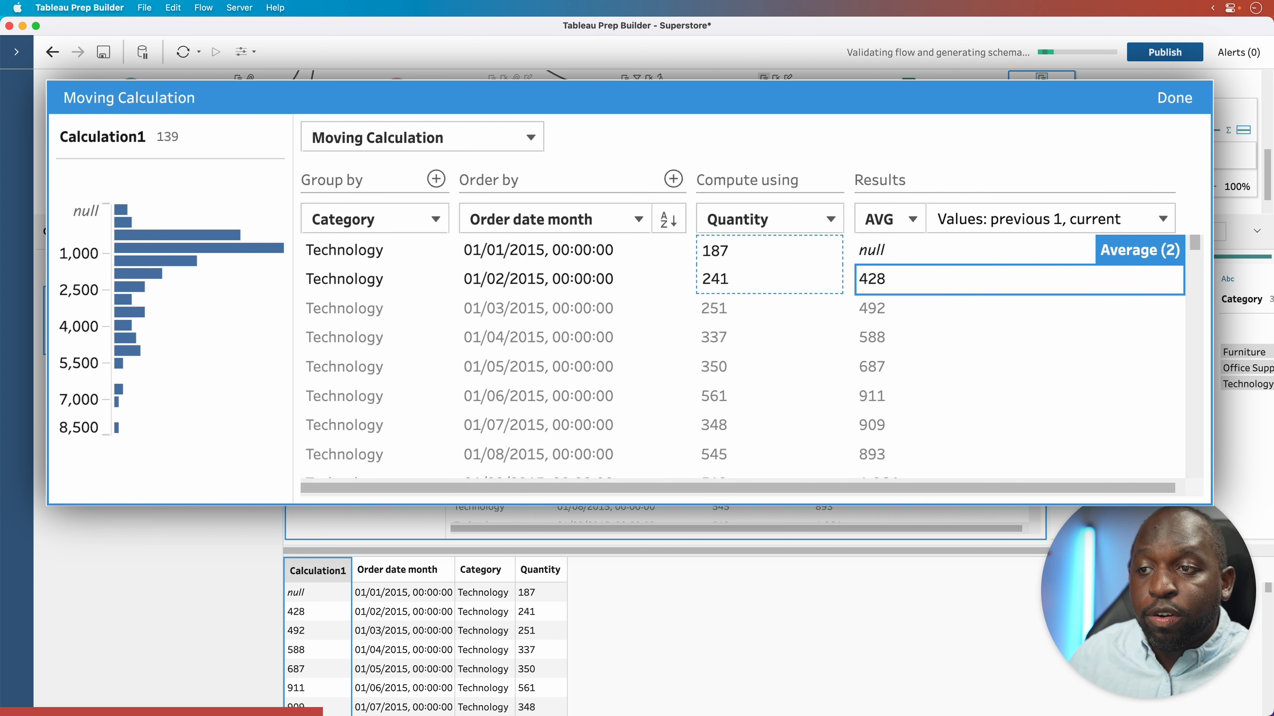
left_click(910, 223)
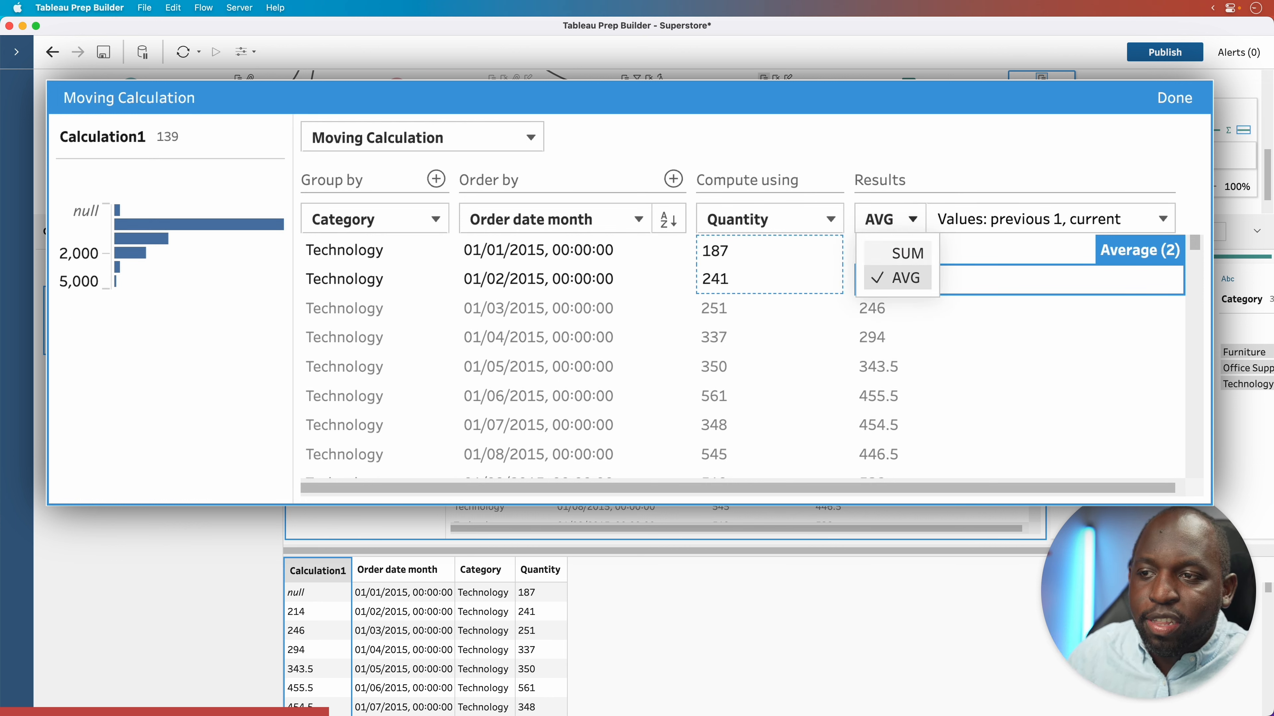
left_click(906, 252)
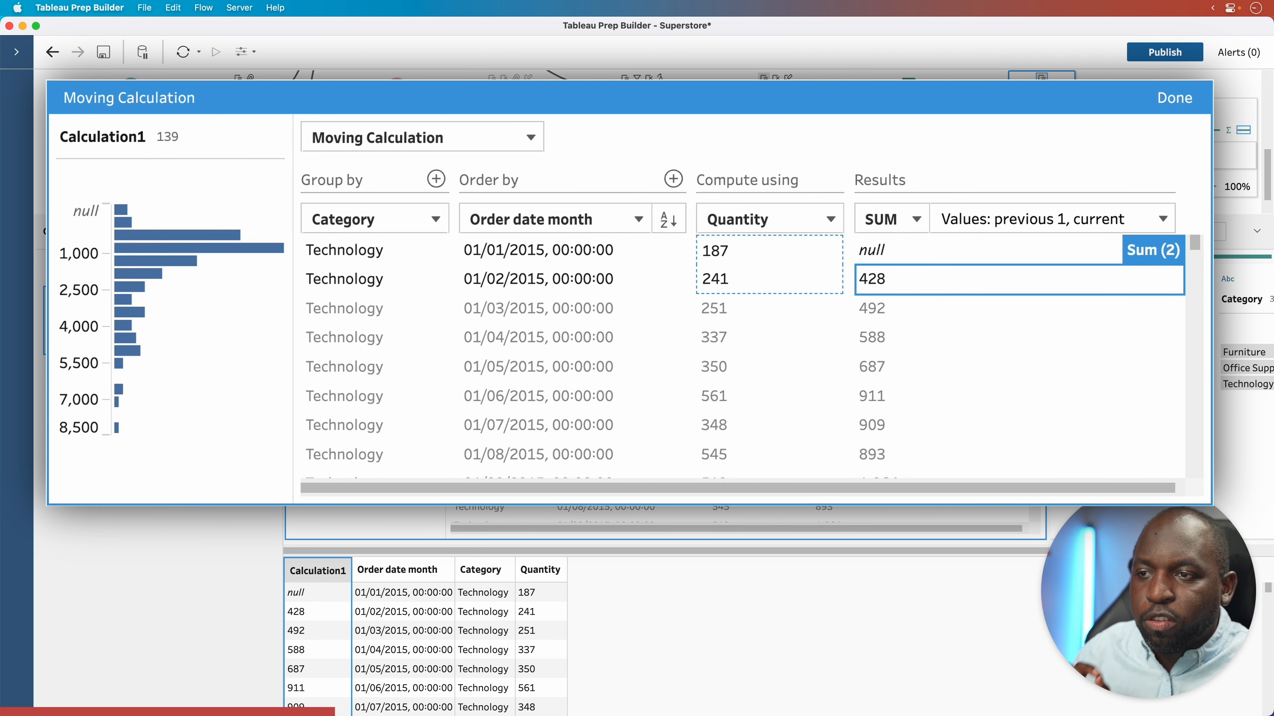
Open the moving calculation's results settings and try excluding the current value from the calculation.
left_click(1151, 218)
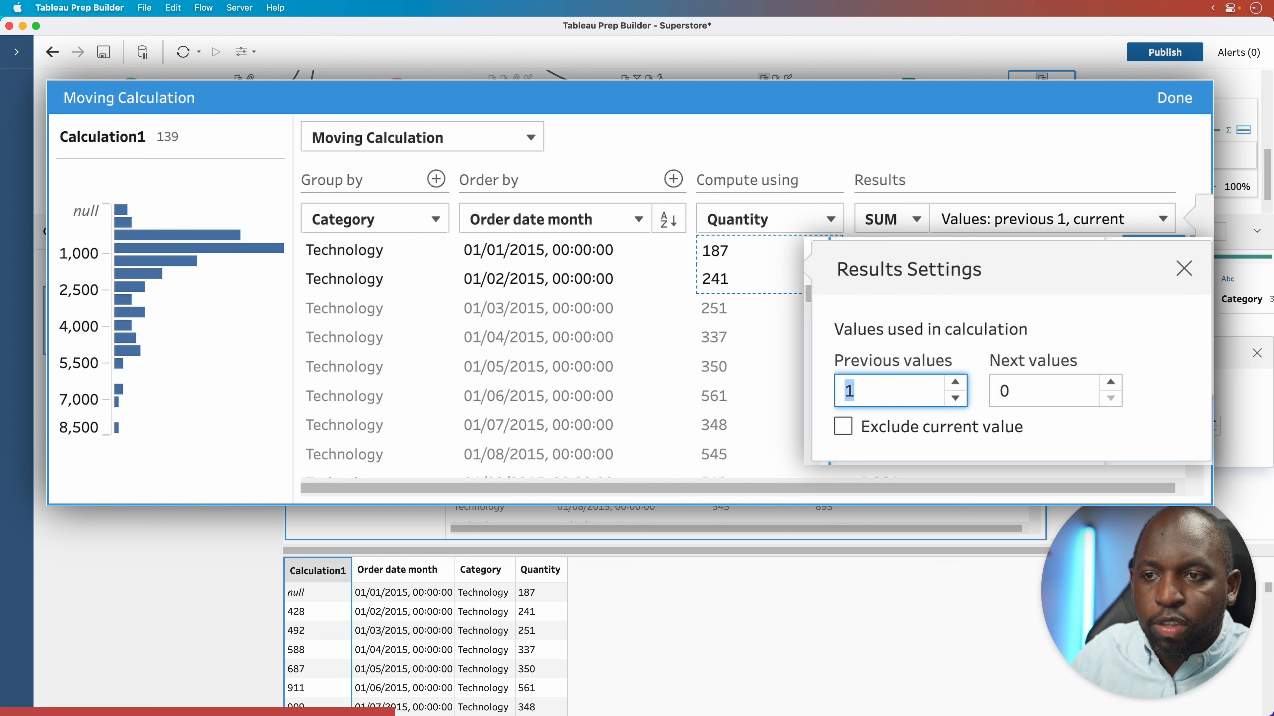
left_click(843, 427)
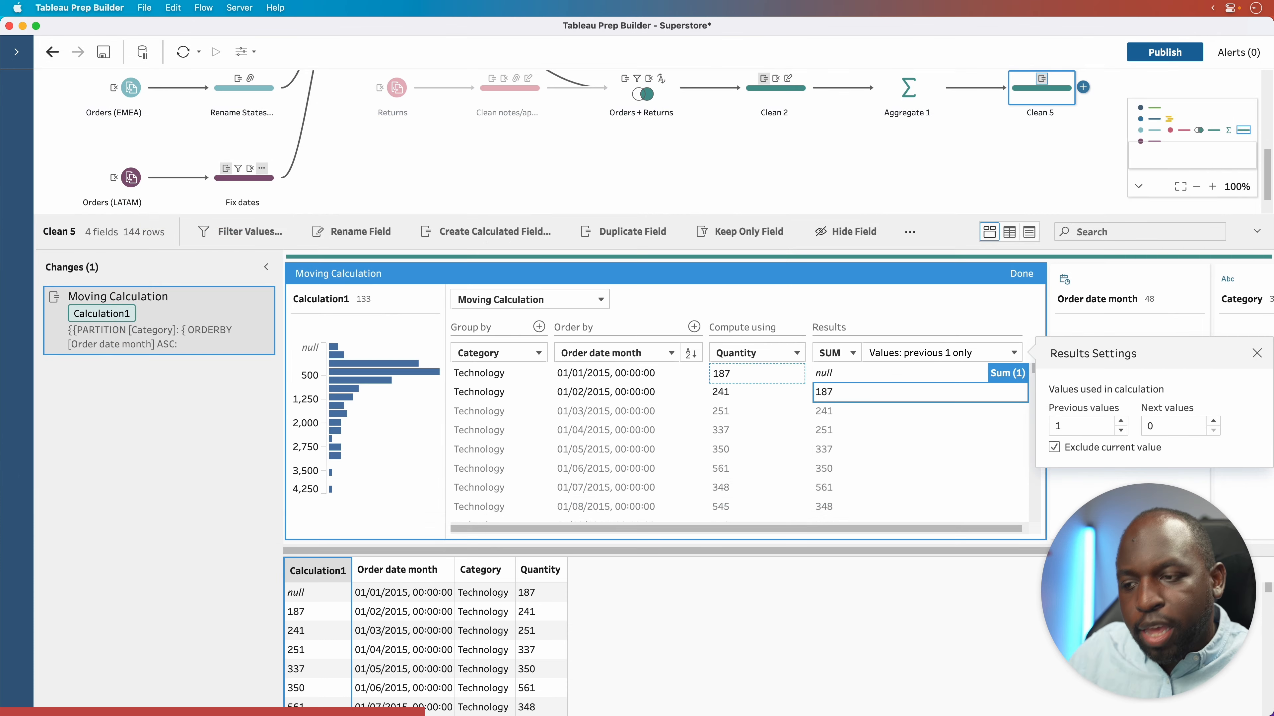
Annotate the calculation's results, its profile chart and the first null result with temporary red arrows, and clear the markings.
key("ctrl+a")
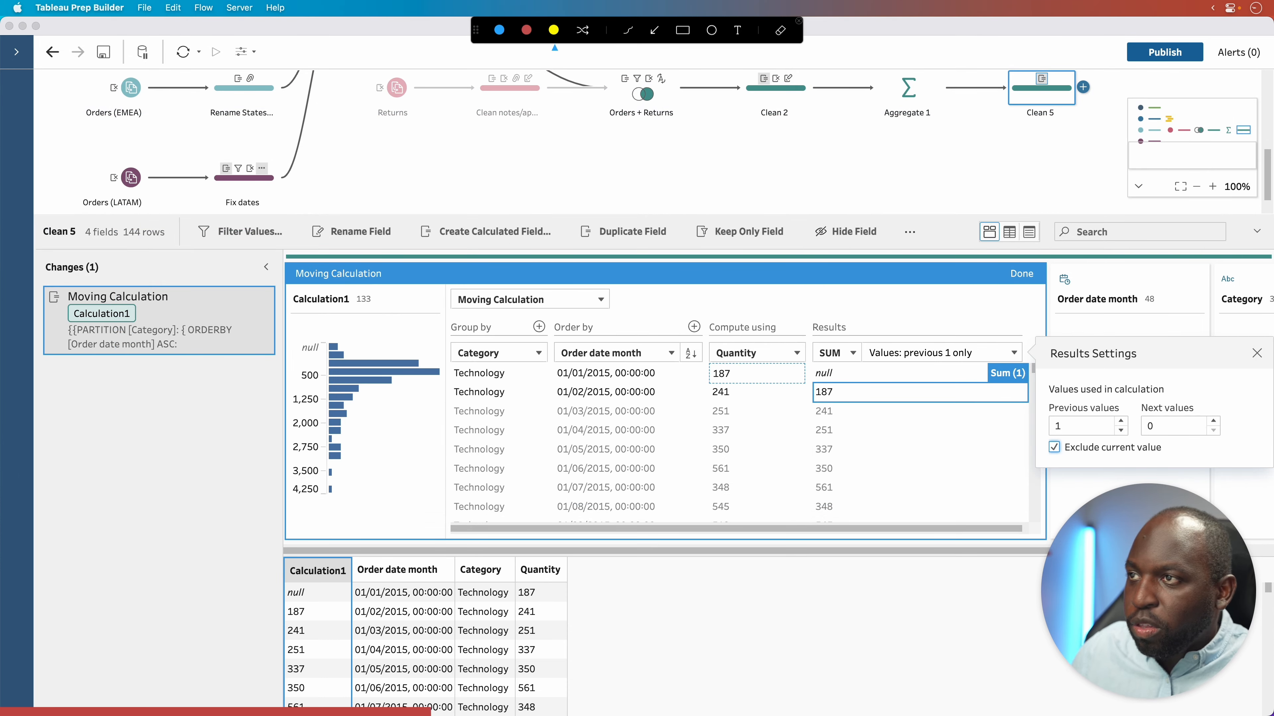
left_click(526, 30)
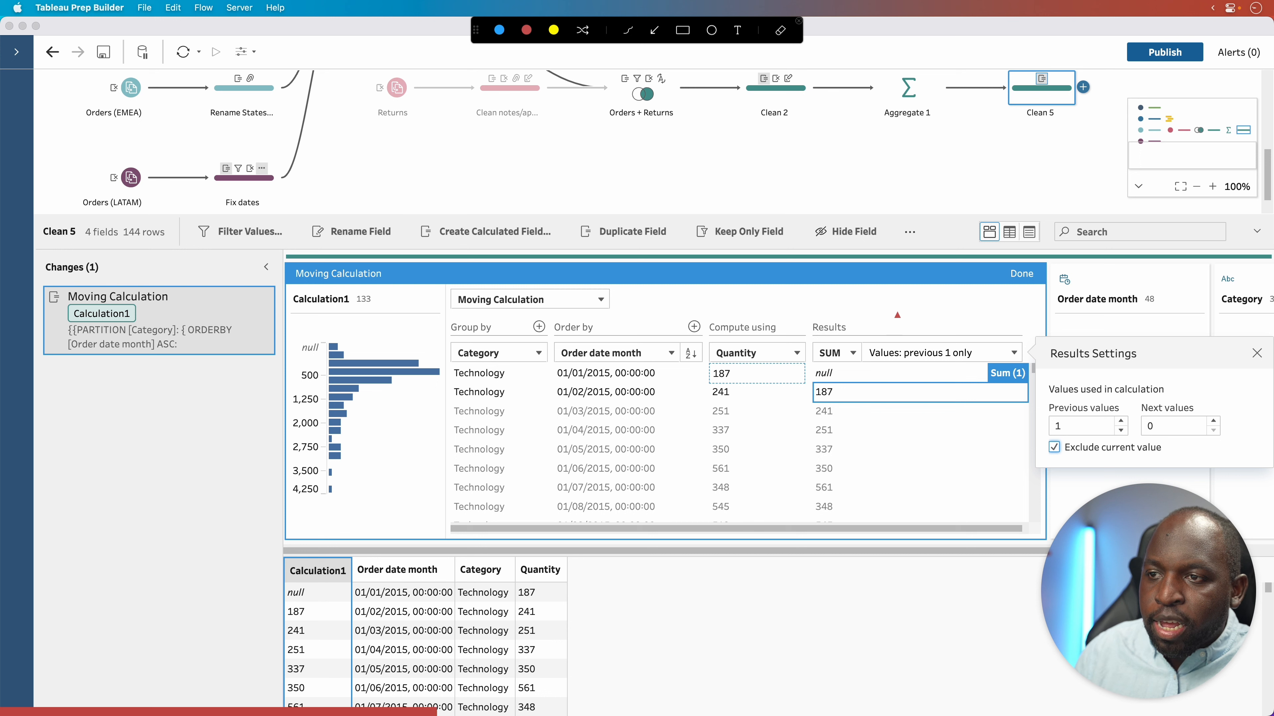
left_click_drag(895, 290, 852, 430)
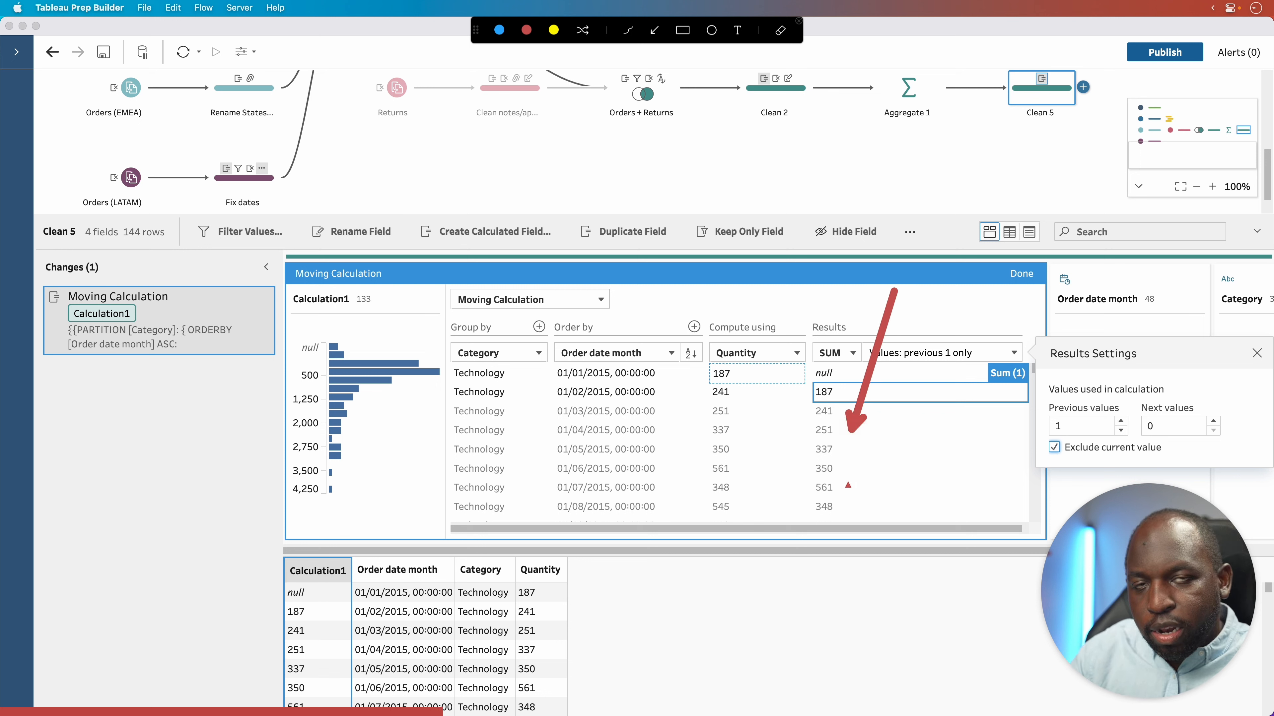
left_click_drag(444, 215, 404, 335)
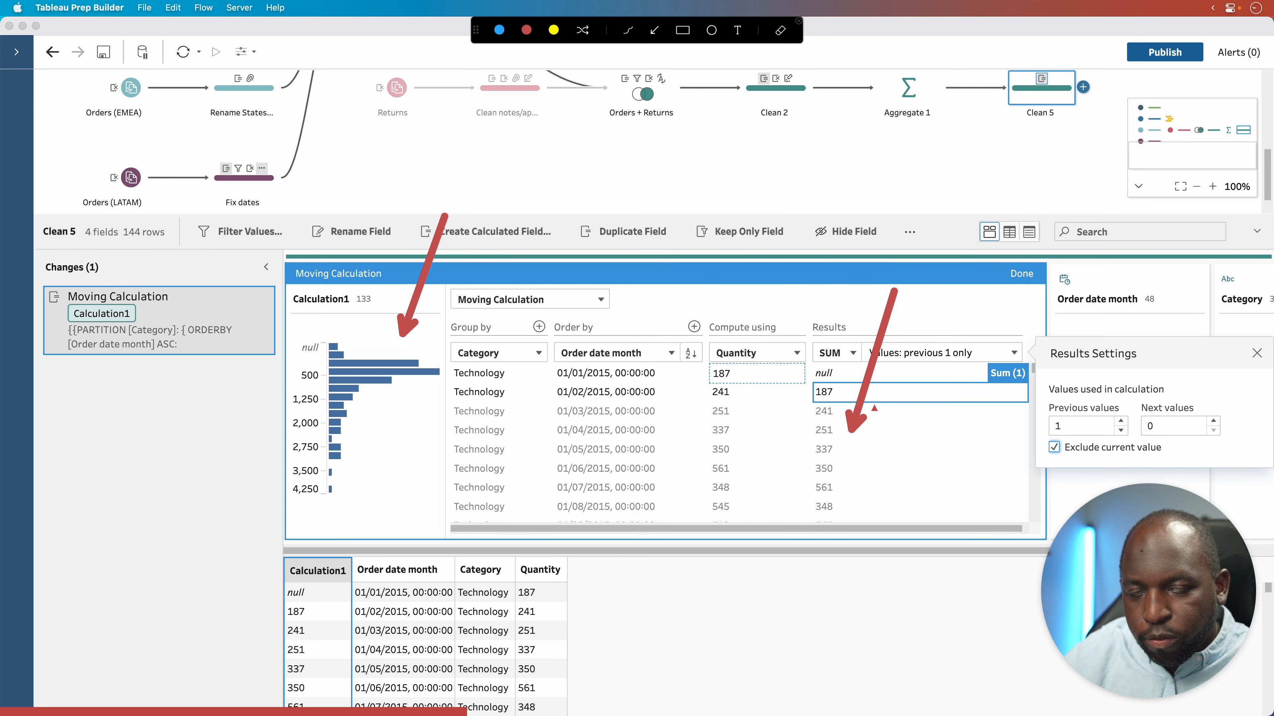
left_click_drag(780, 320, 817, 365)
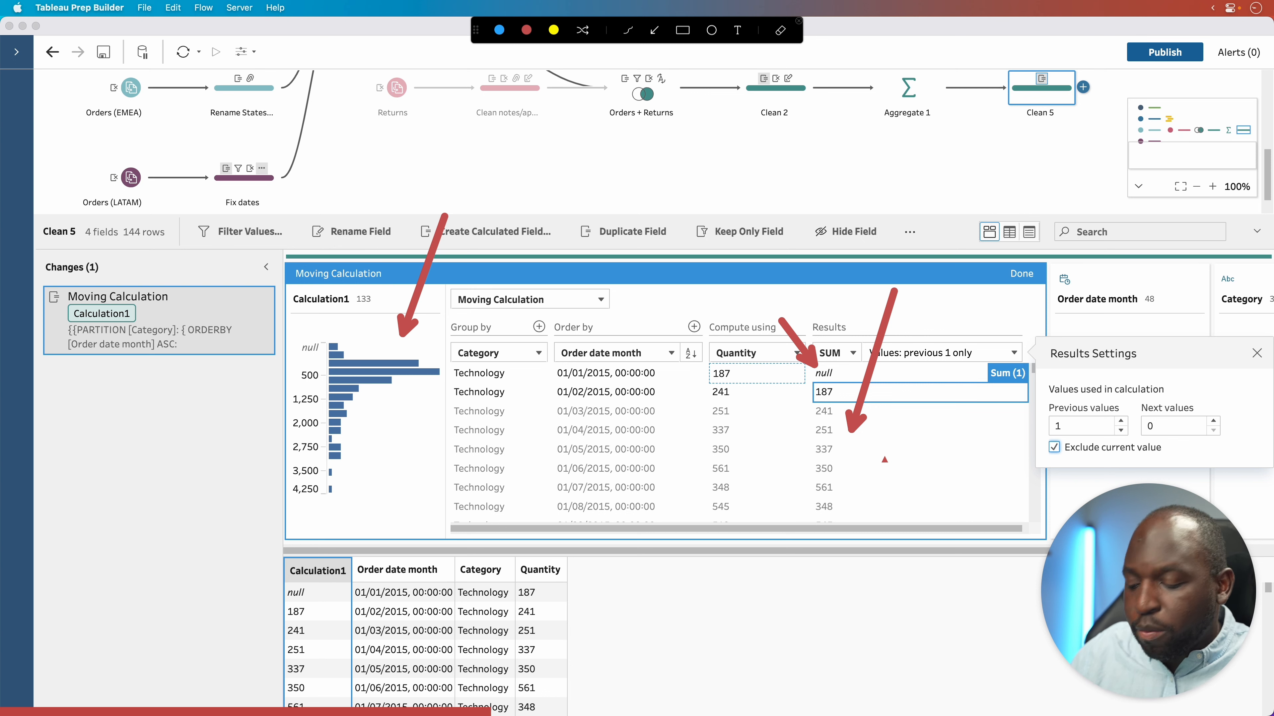
key("ctrl")
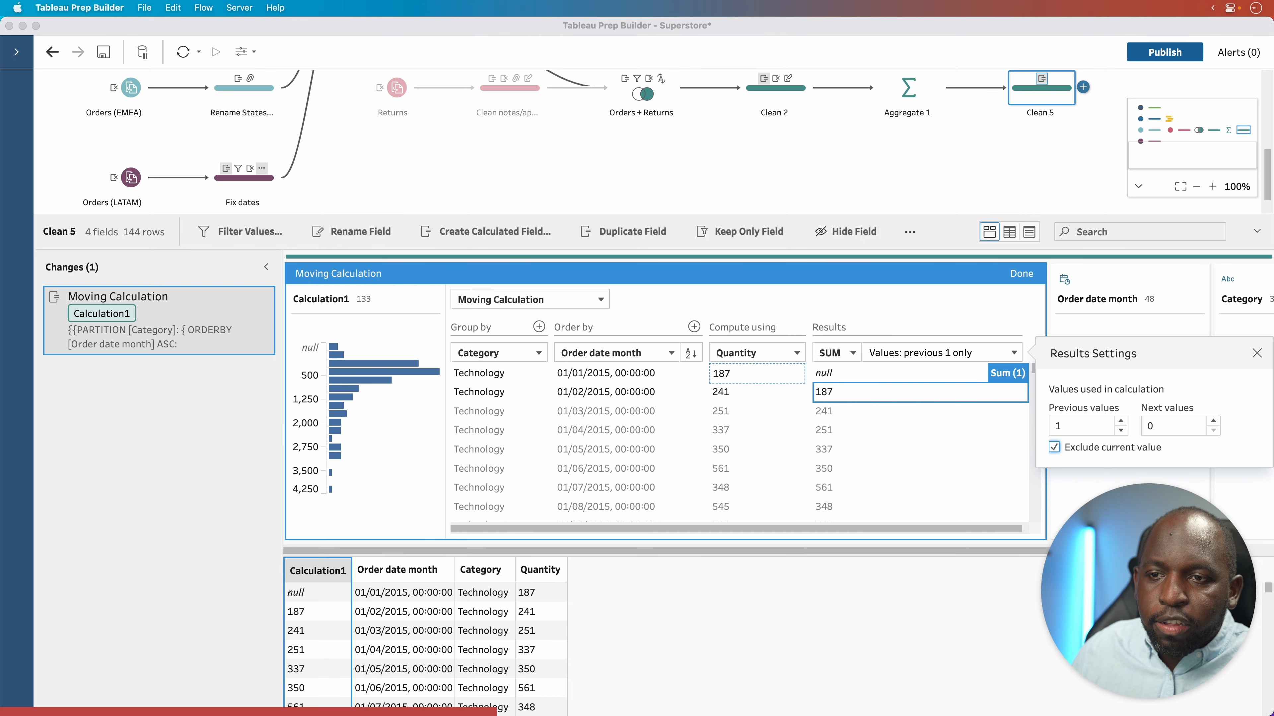
Set the moving calculation to use 2 previous values, the current value and 1 next value.
left_click(1121, 420)
left_click(1121, 420)
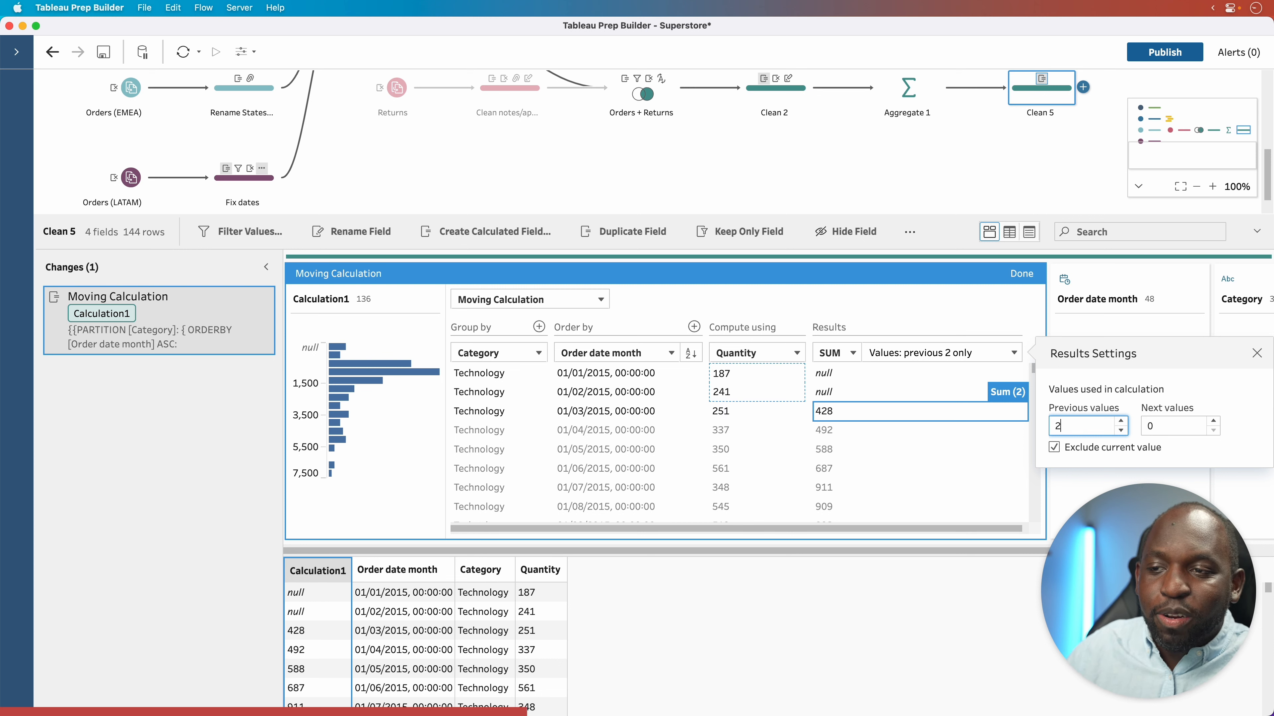
left_click(1053, 447)
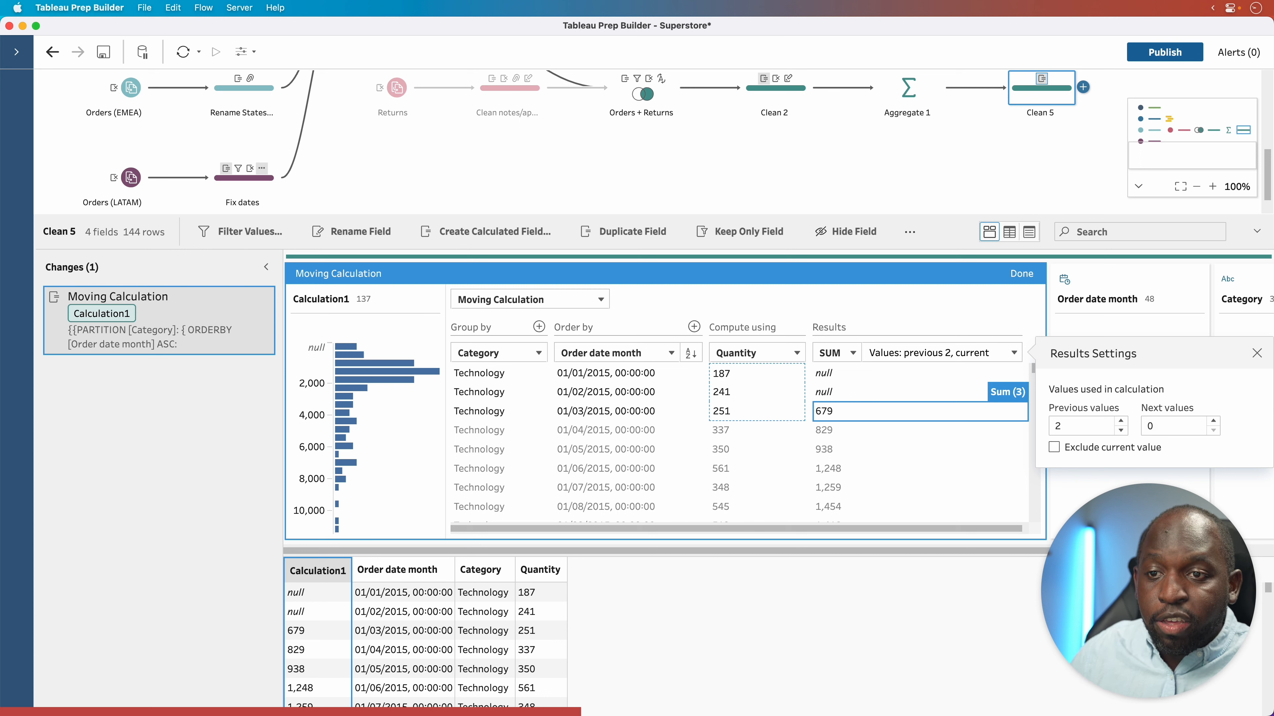
double_click(1194, 428)
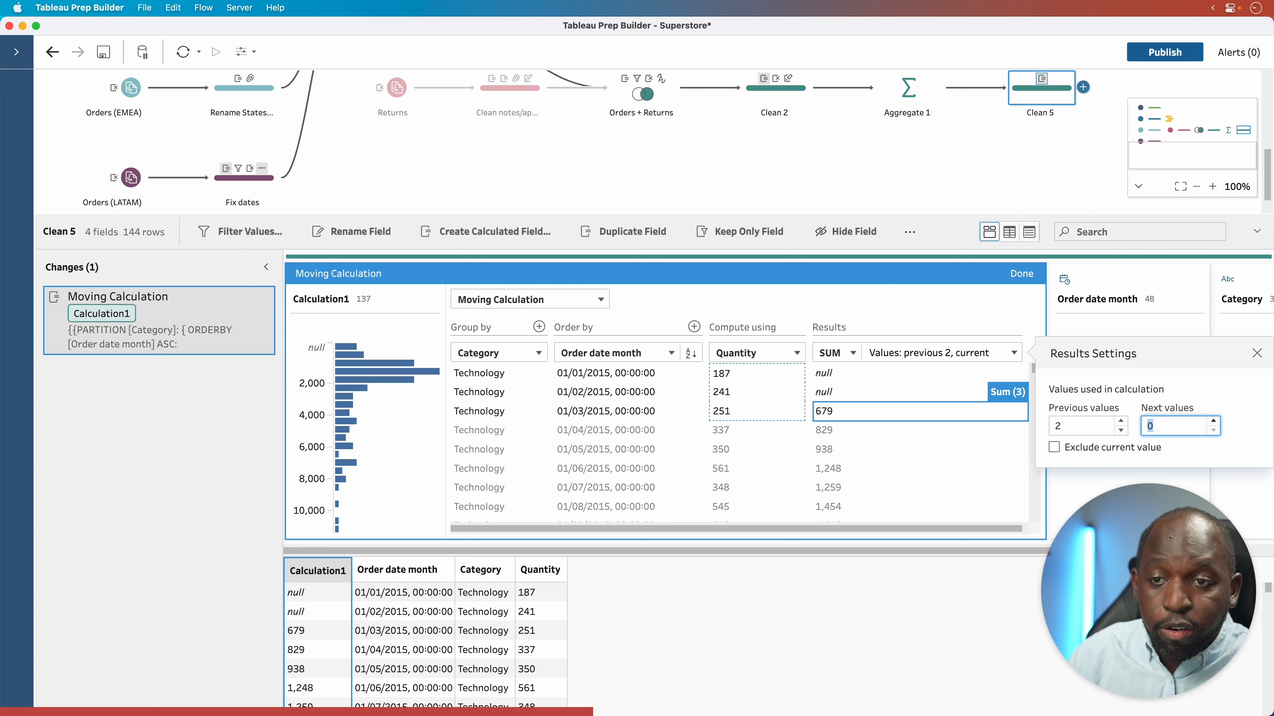
type("1")
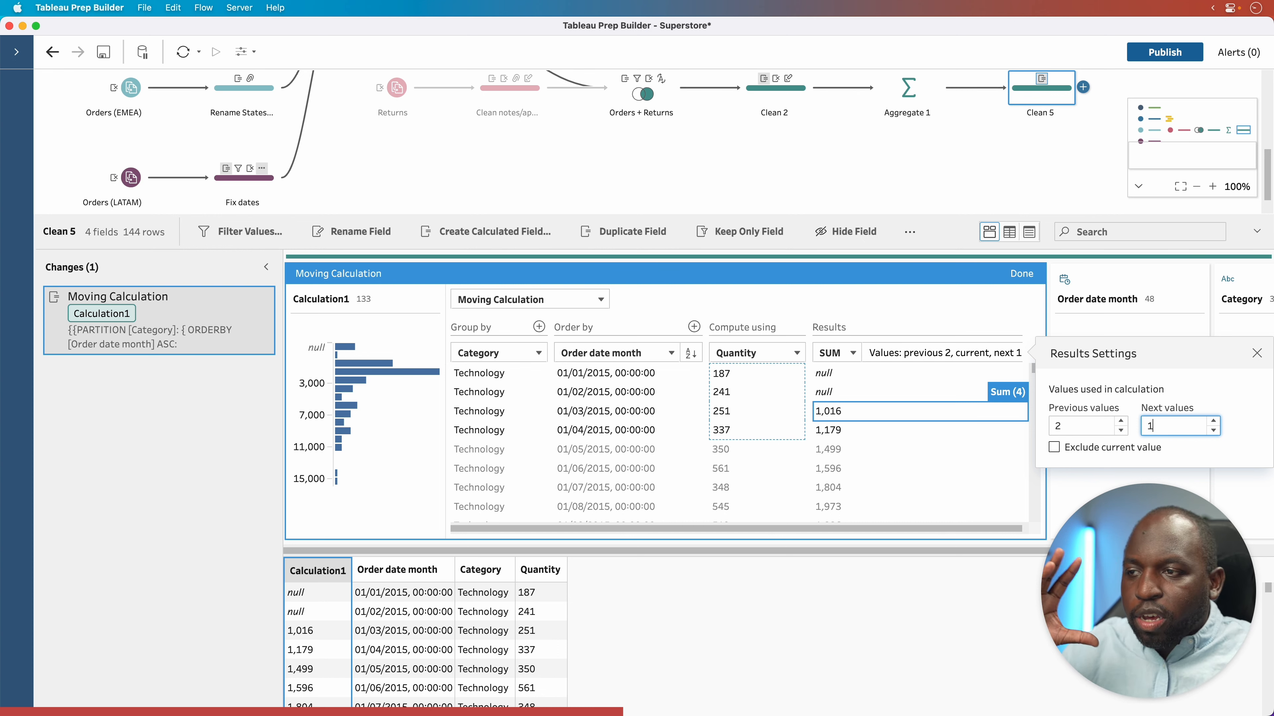
Mark the first rows of the moving calculation with a temporary rectangle and clear the marking.
key("ctrl")
key("ctrl+a")
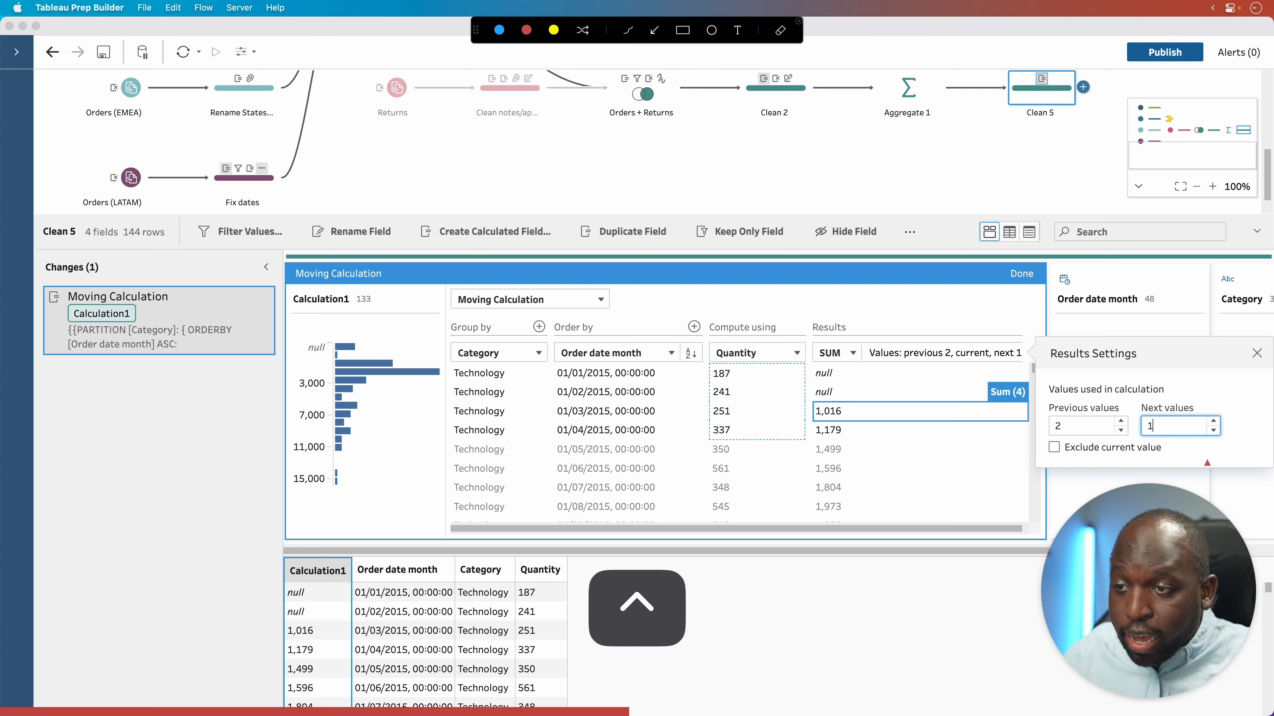
left_click(683, 31)
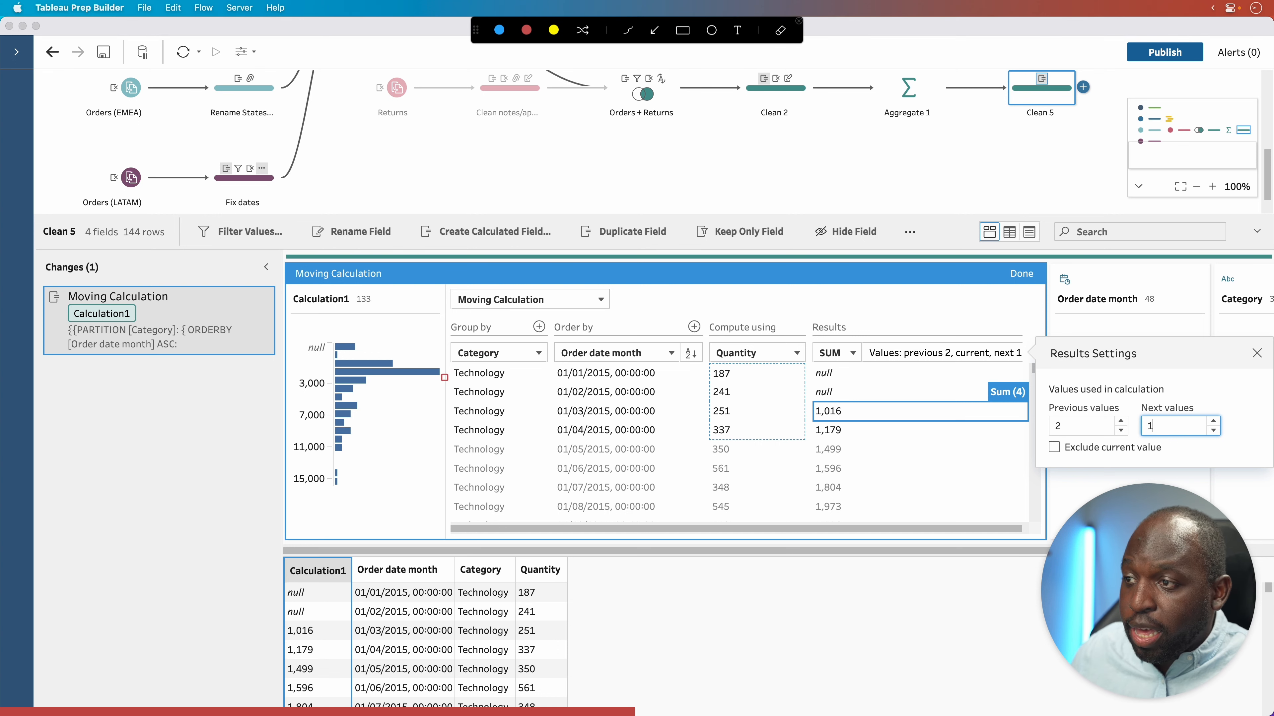
mouse_move(444, 357)
left_mouse_down()
mouse_move(682, 432)
mouse_move(878, 443)
left_mouse_up()
key("ctrl+a")
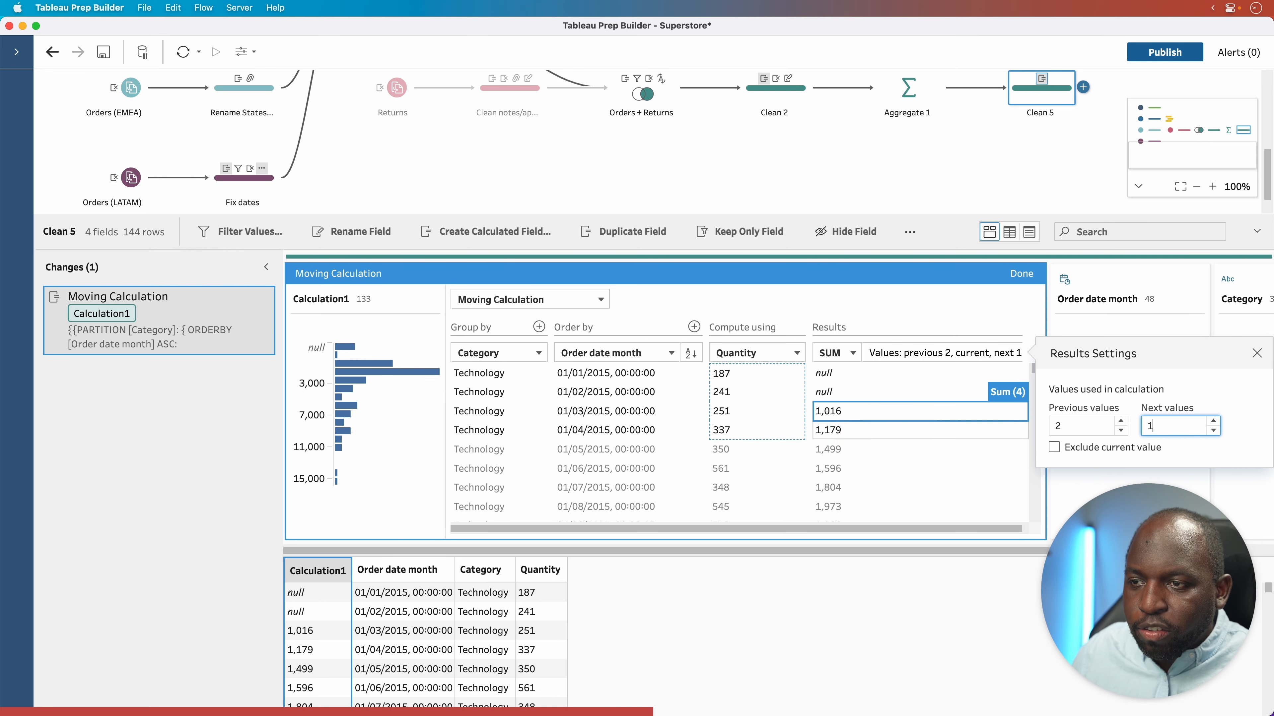
Examine which Quantity values feed the Technology result for 01/05/2015, pointing at them with a temporary arrow.
left_click(852, 433)
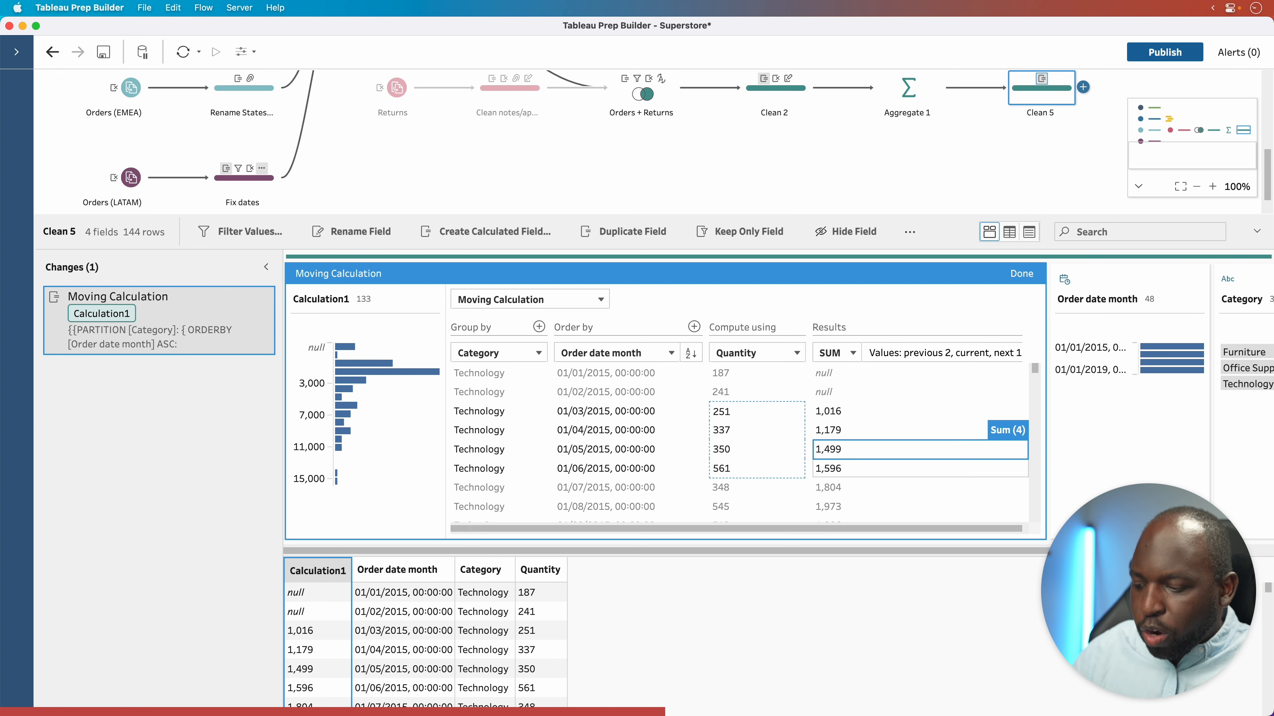
key("ctrl+a")
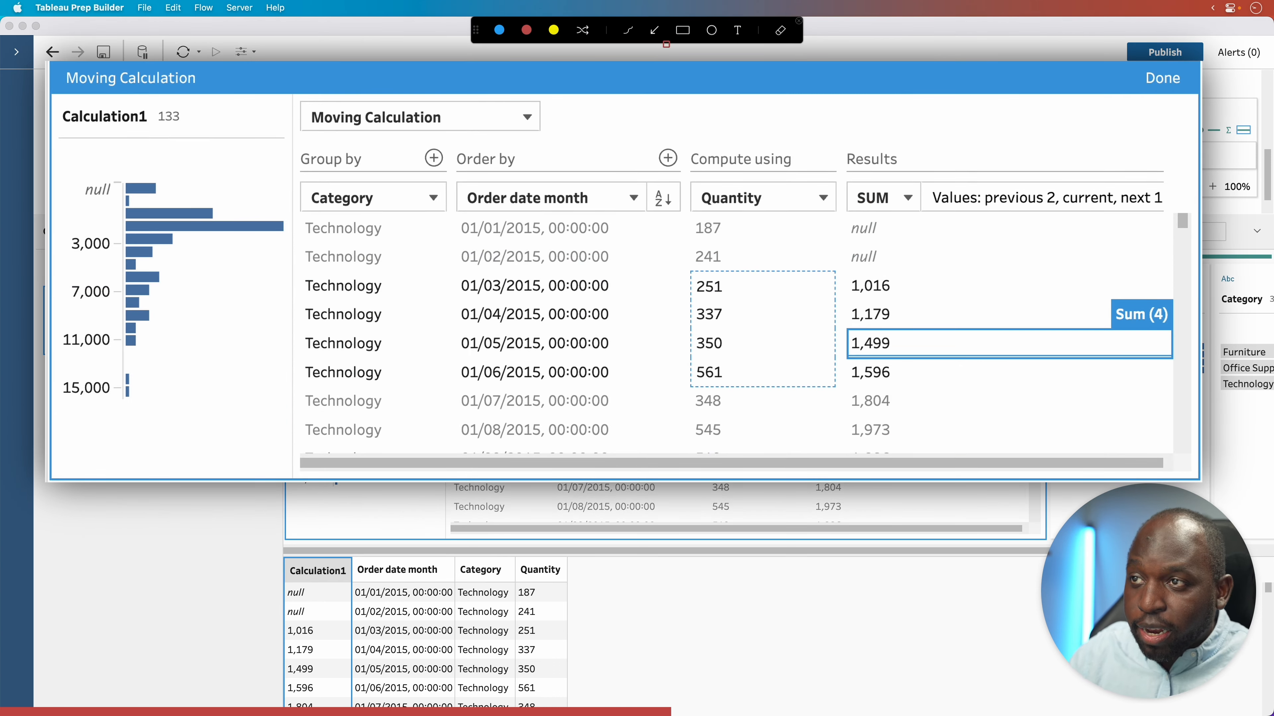
left_click_drag(933, 151, 839, 266)
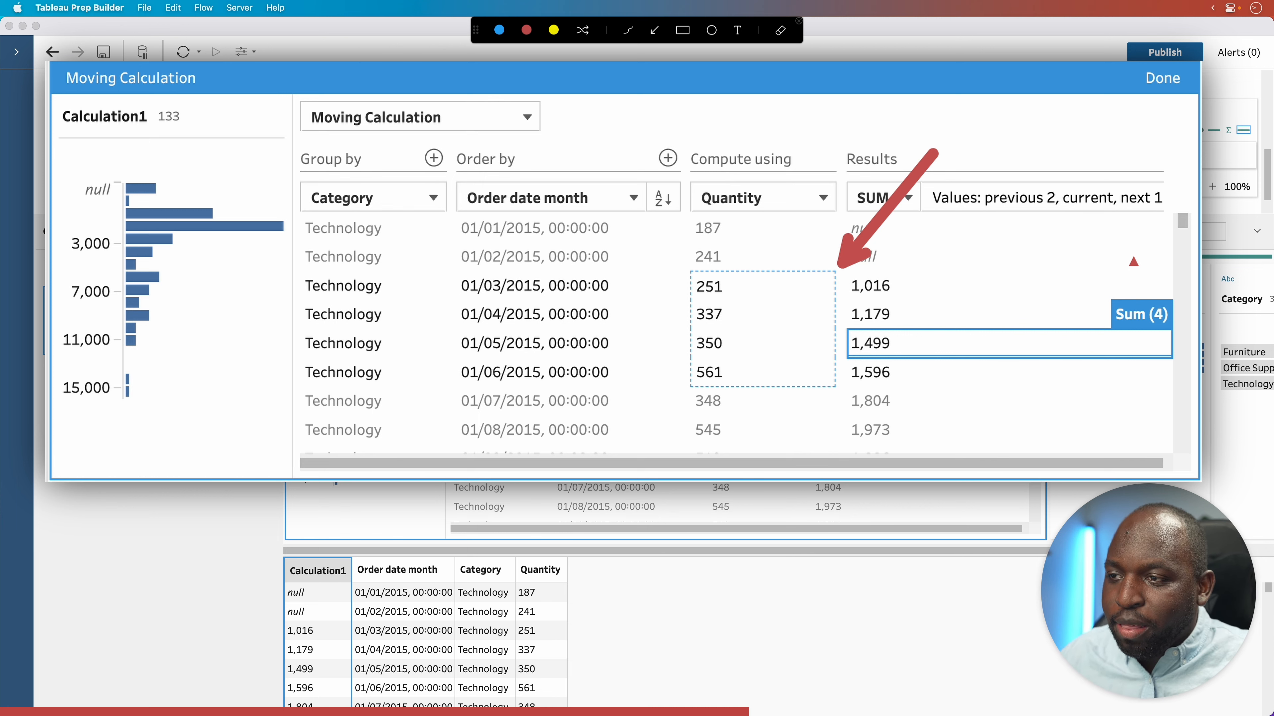
key("ctrl+a")
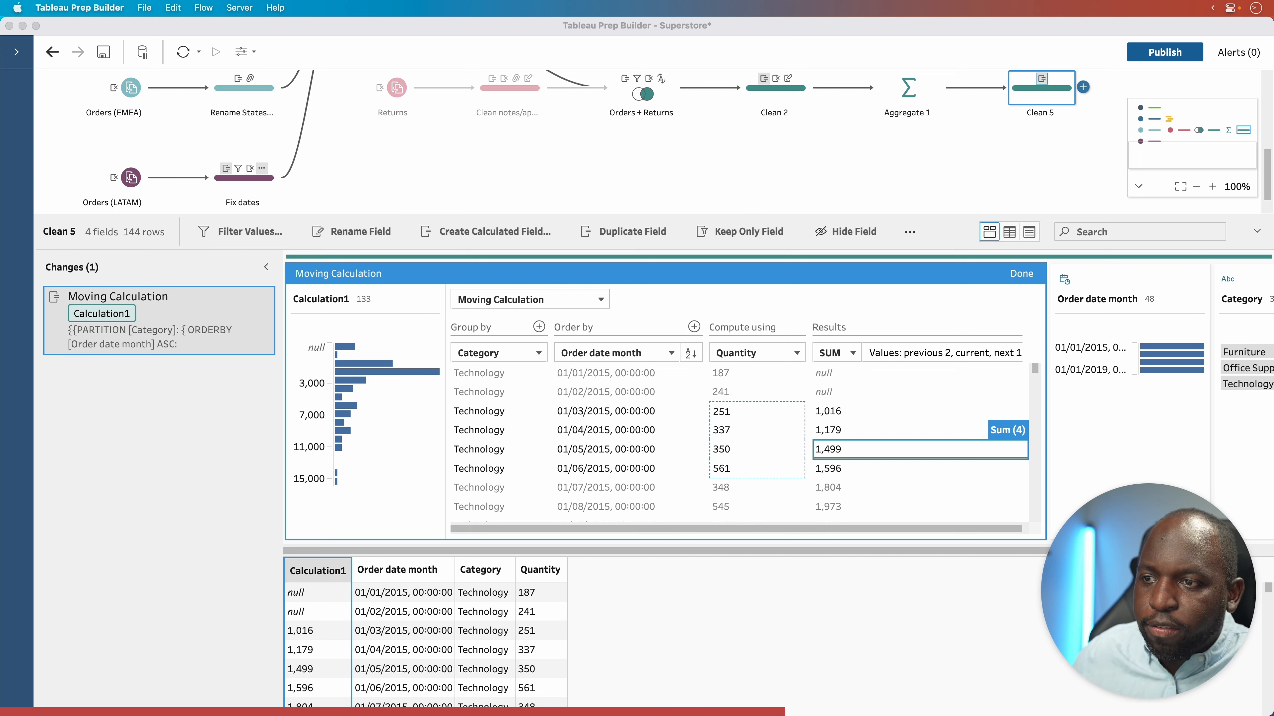
Examine the moving calculation's results where Technology ends and Furniture begins, selecting the Technology result for 01/12/2018.
left_click_drag(1034, 369, 1035, 419)
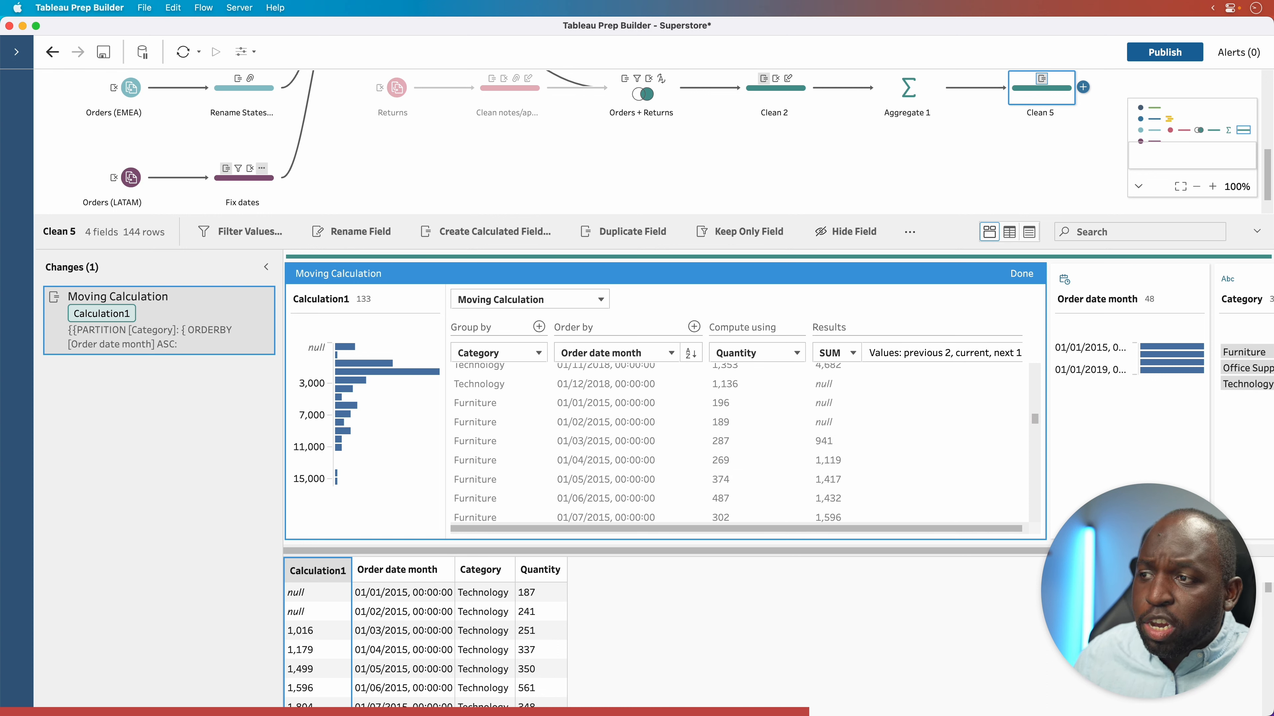
left_click(480, 404)
left_click(488, 404)
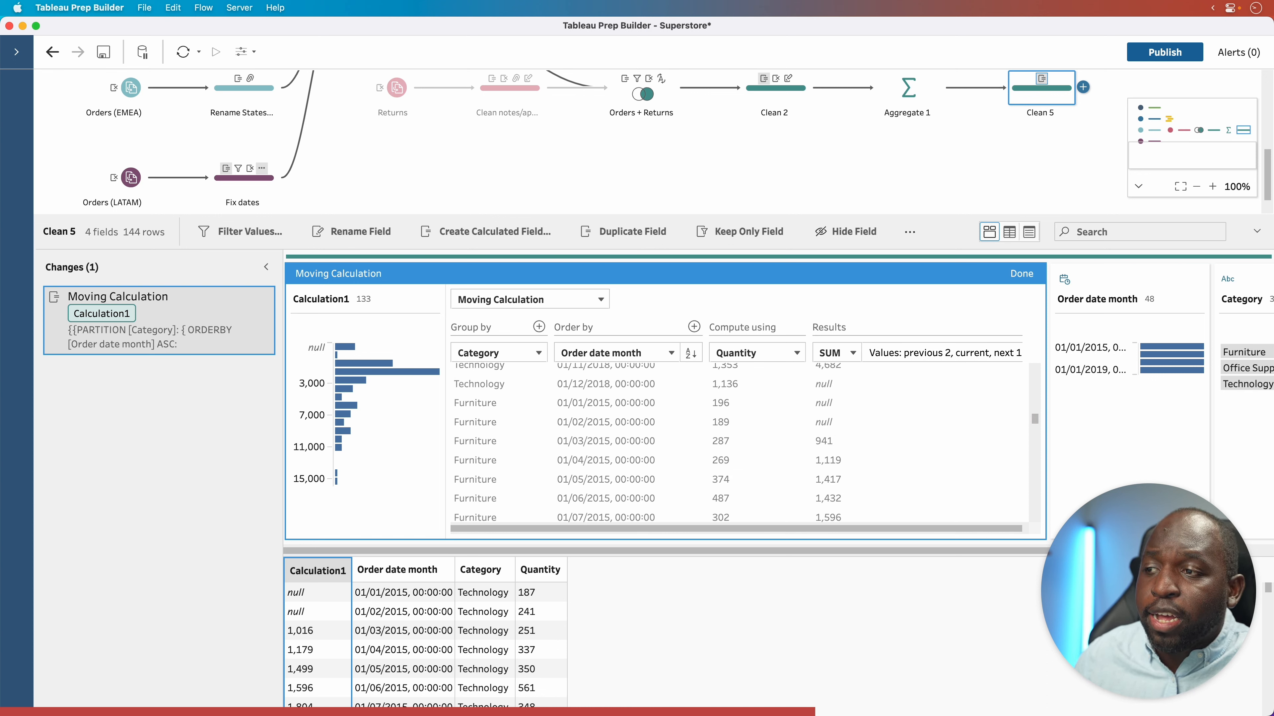
left_click(491, 401)
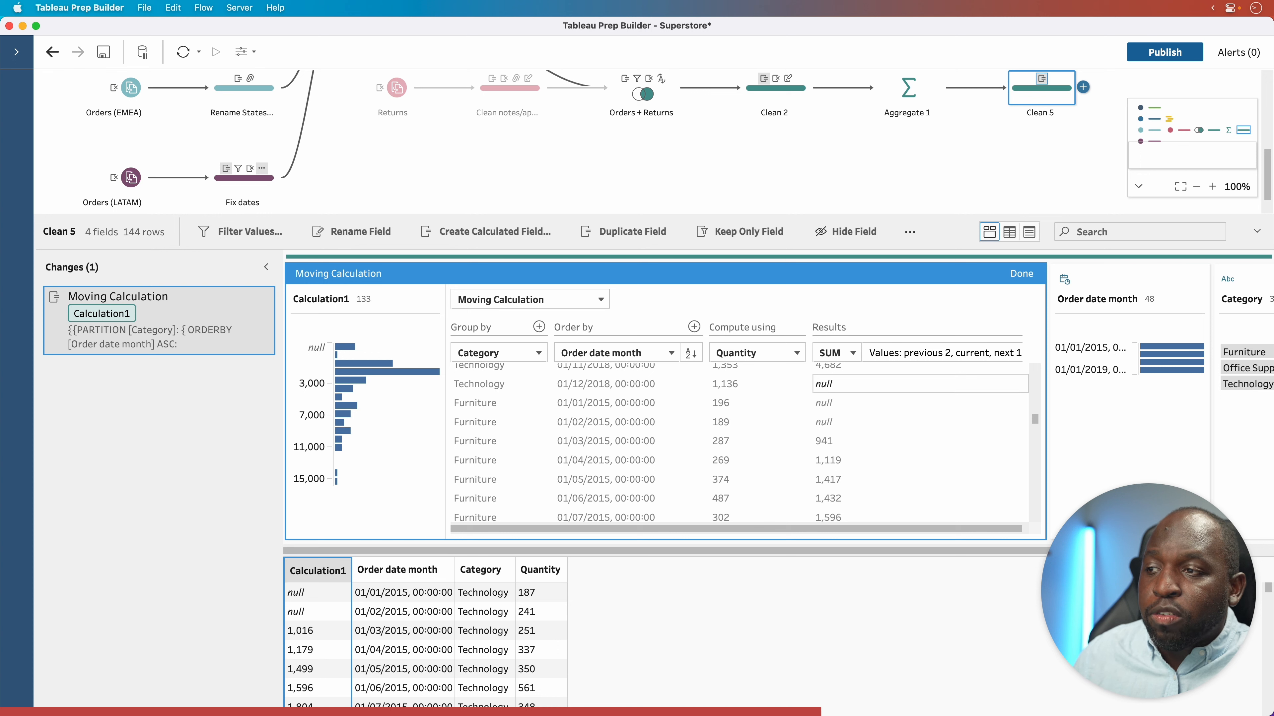
left_click(827, 387)
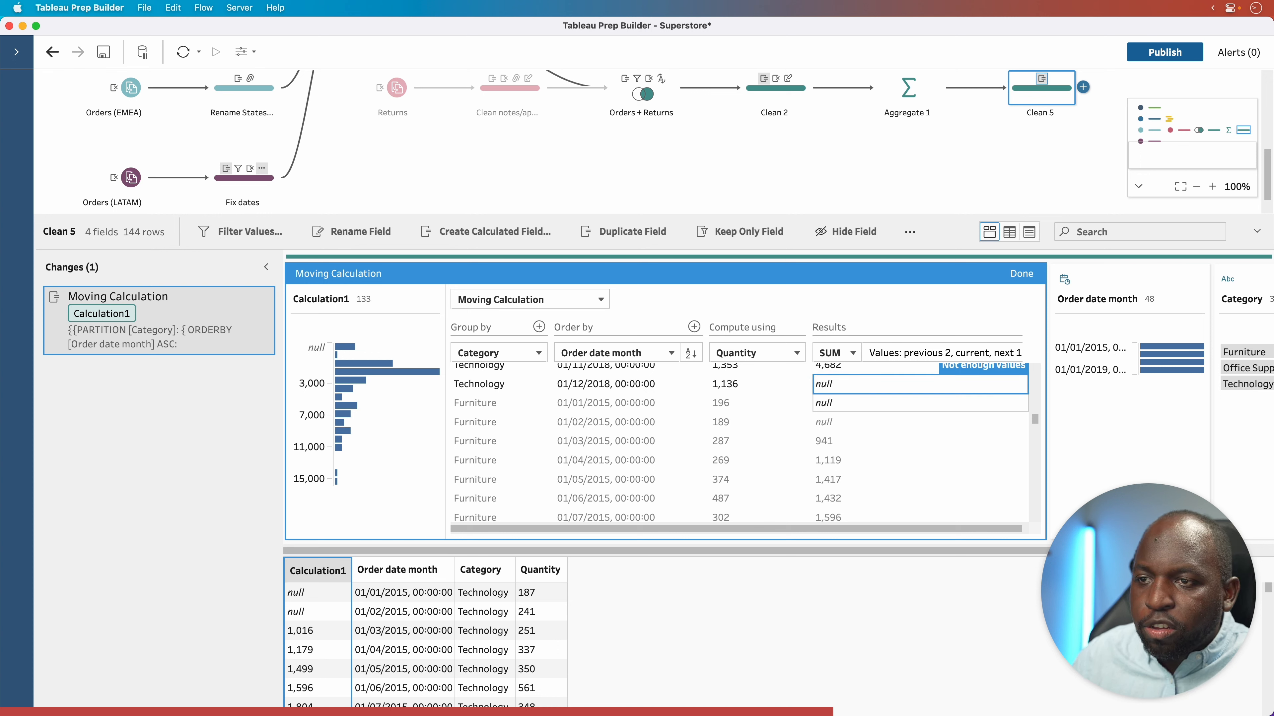
left_click_drag(1035, 420, 1035, 417)
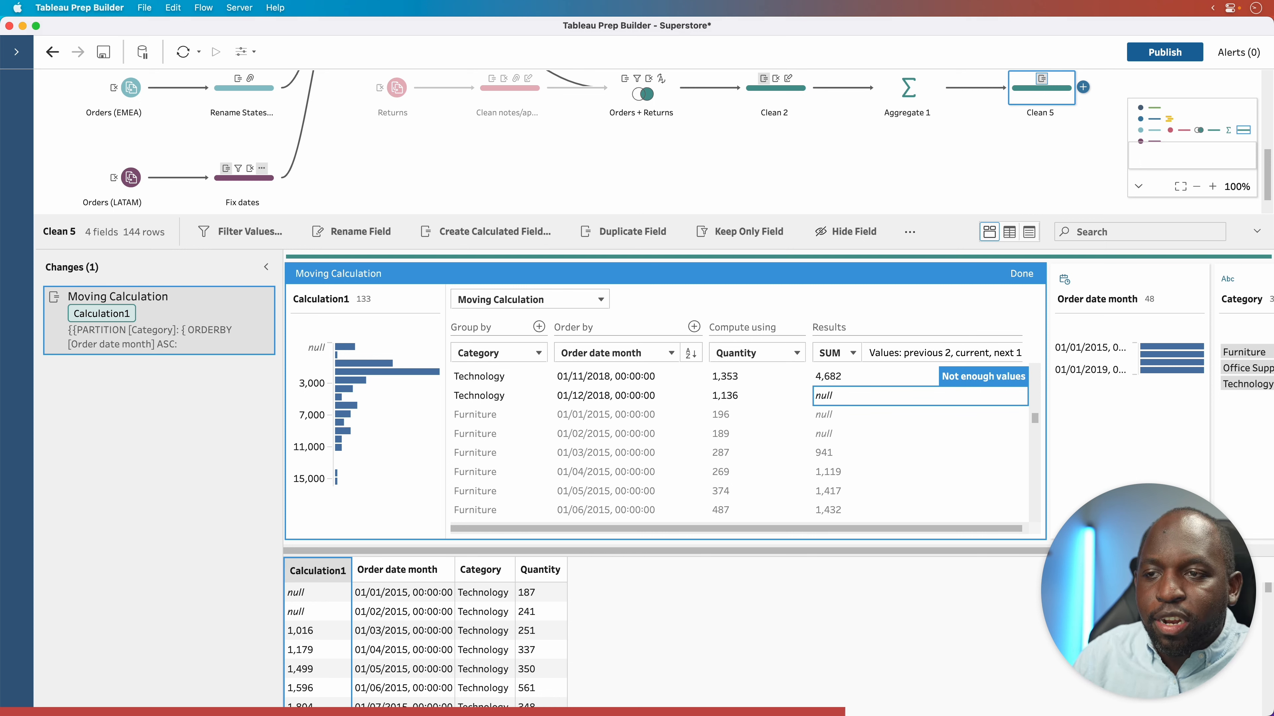
Set the moving calculation's next values to 0, select a Furniture result to check it, and finish editing the calculation.
left_click(981, 352)
left_click(787, 431)
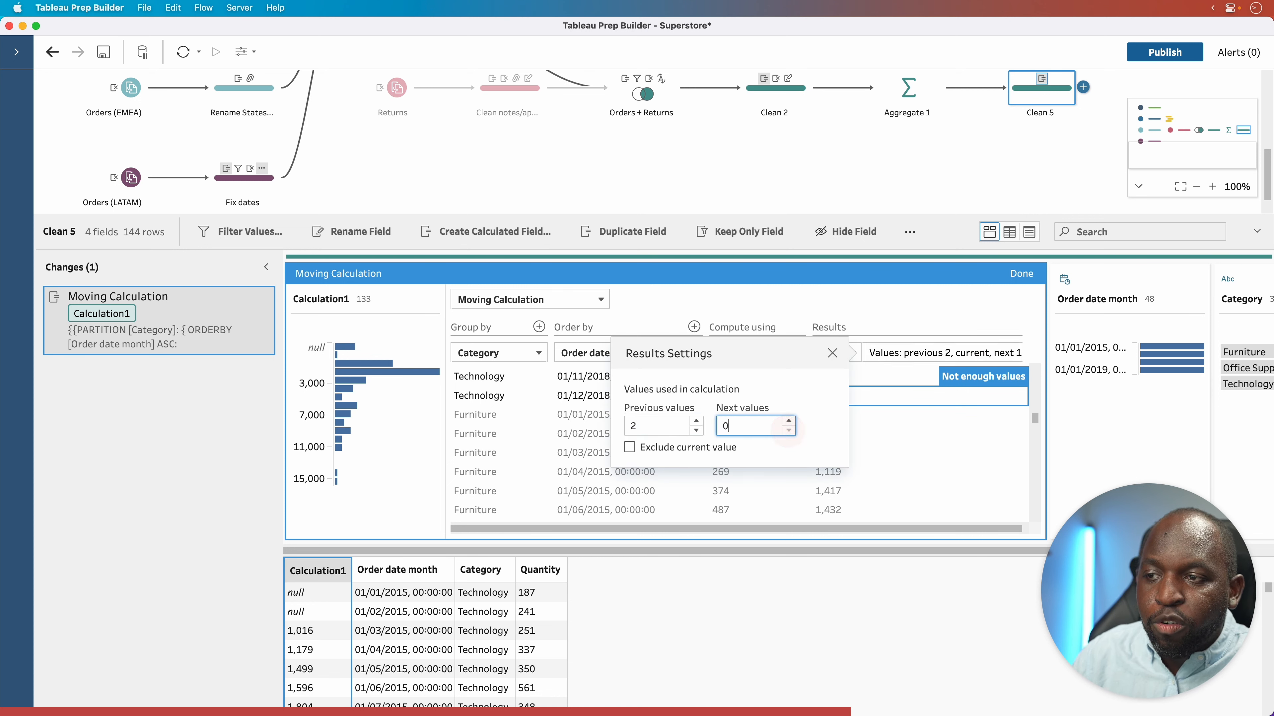
left_click(907, 404)
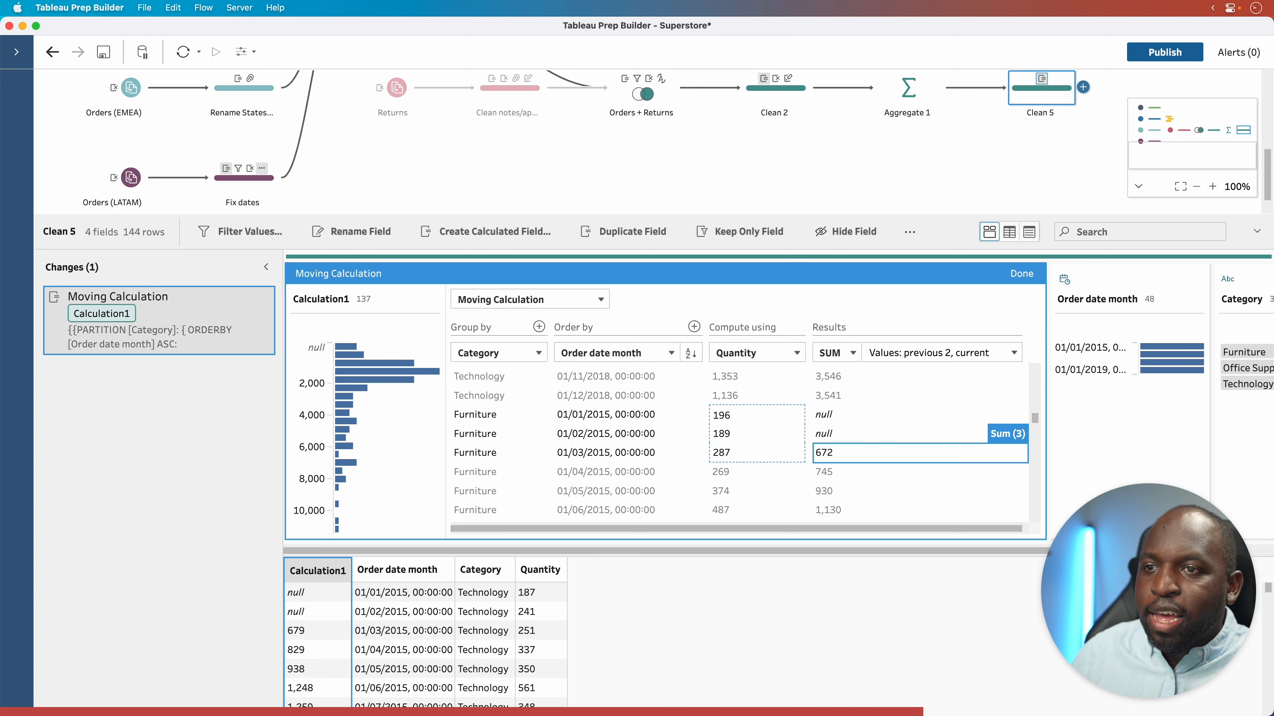
left_click(1021, 274)
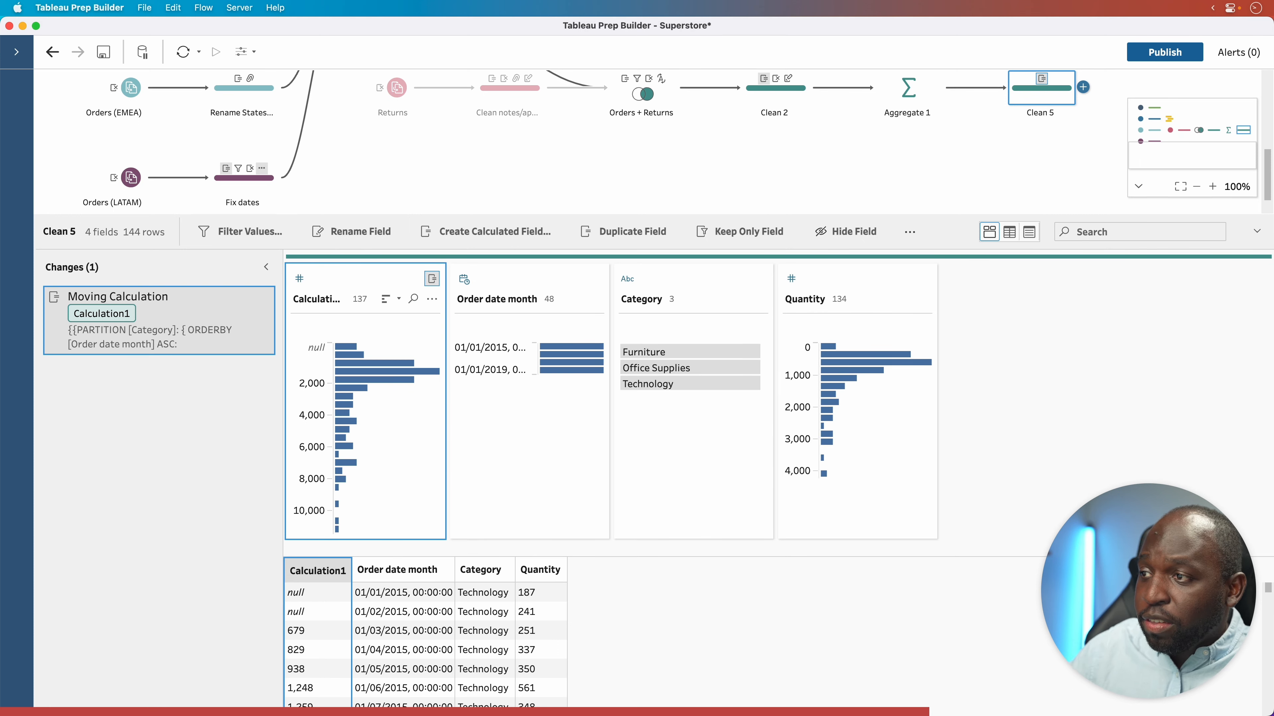
Rename the Calculation1 field to "Moving sum 3 rows".
right_click(308, 299)
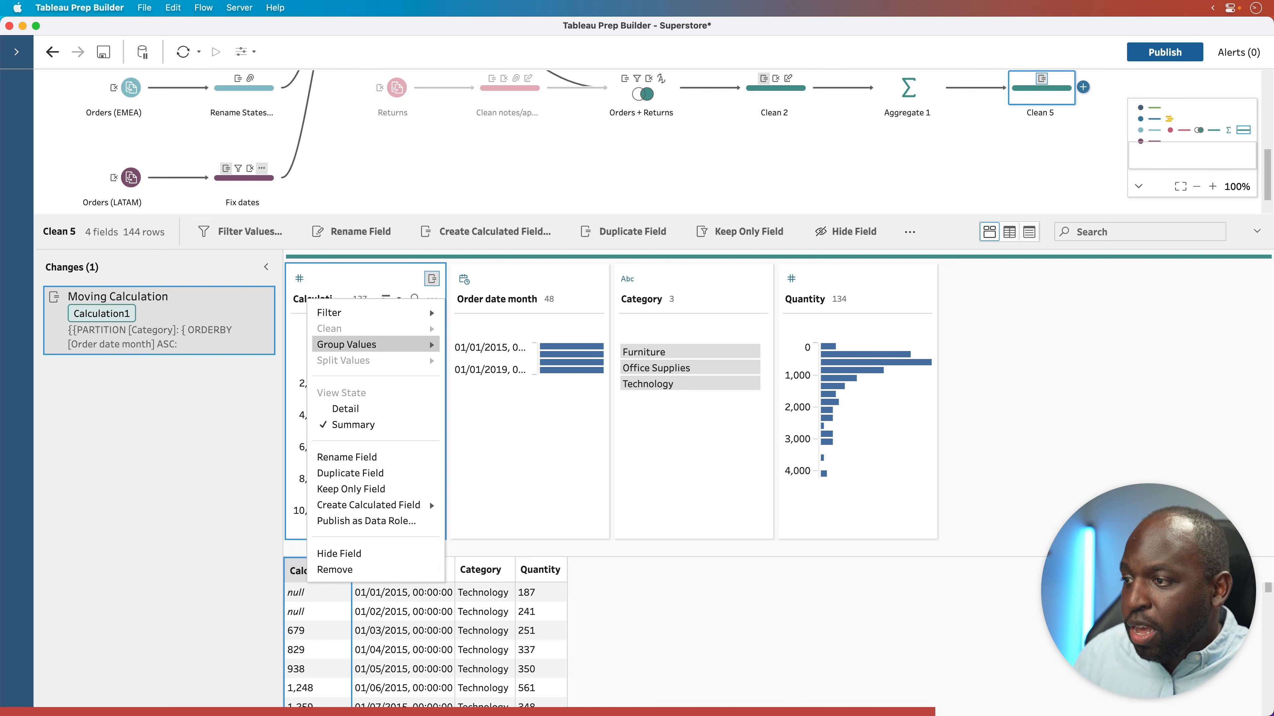
left_click(346, 457)
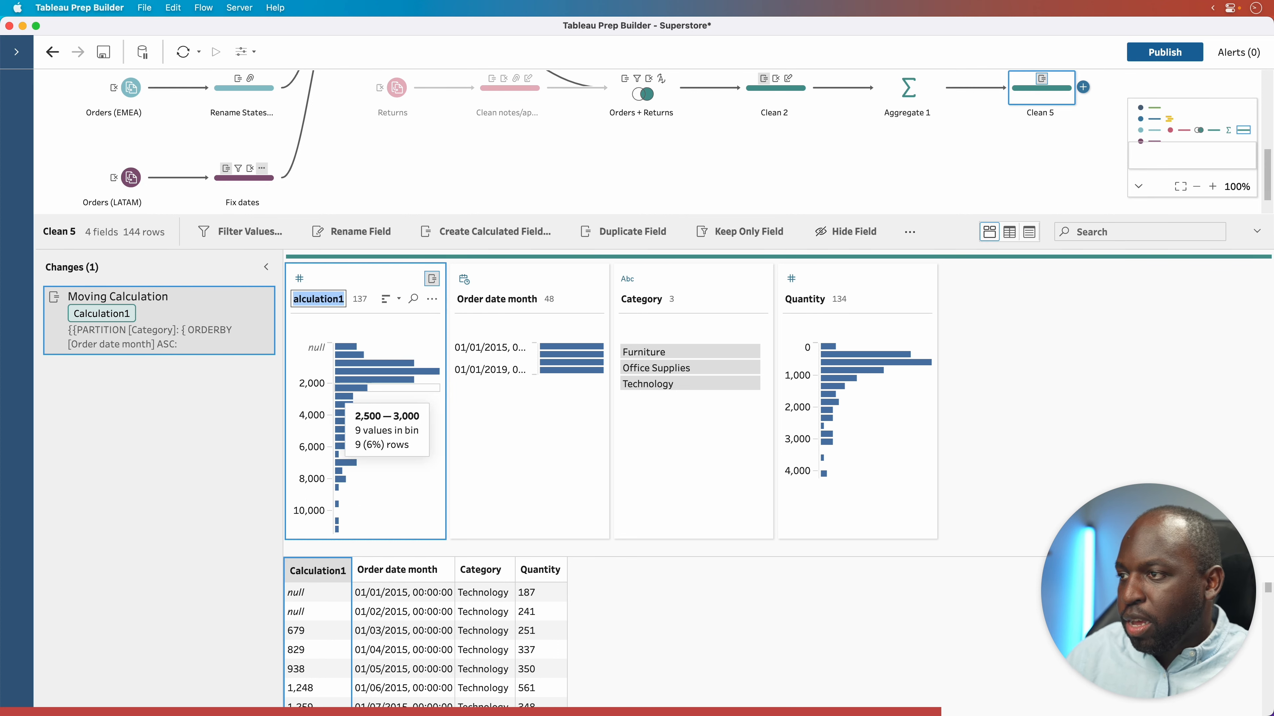
type("Moving sum")
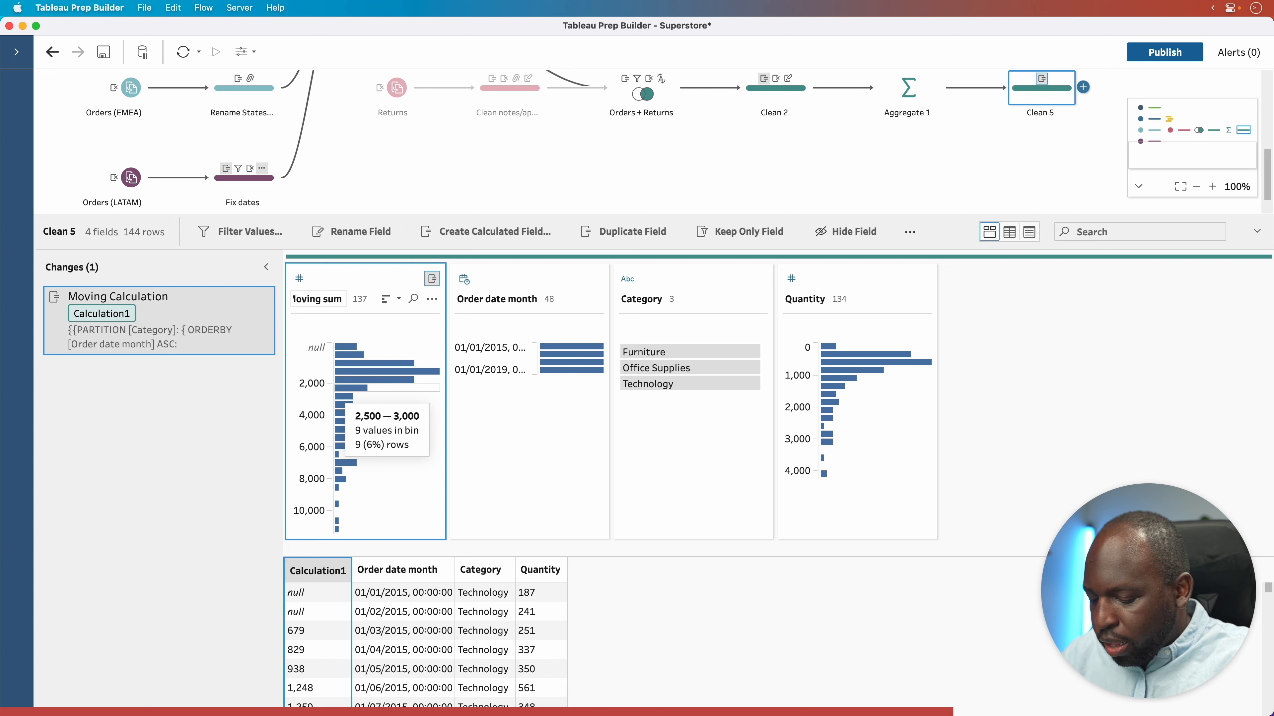
type(" 3 rows")
key("Return")
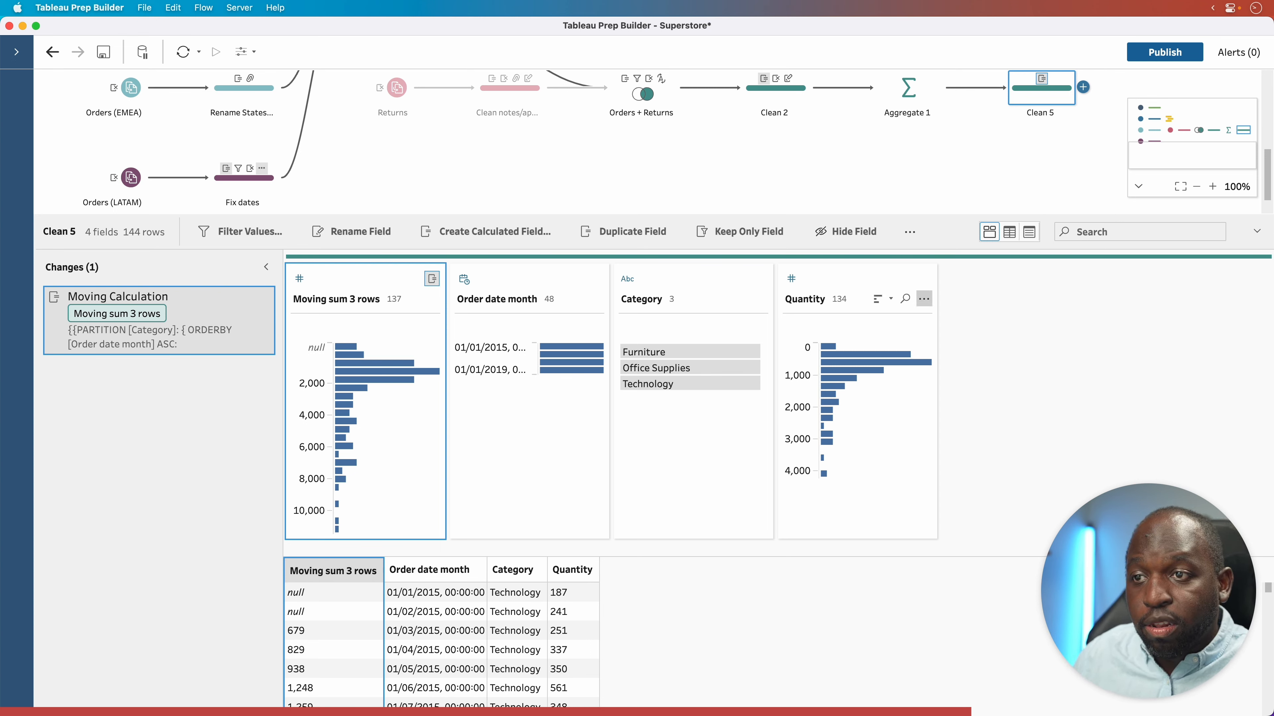
Create a Difference From calculation on Quantity, grouped by Category and ordered by Order date month.
left_click(923, 299)
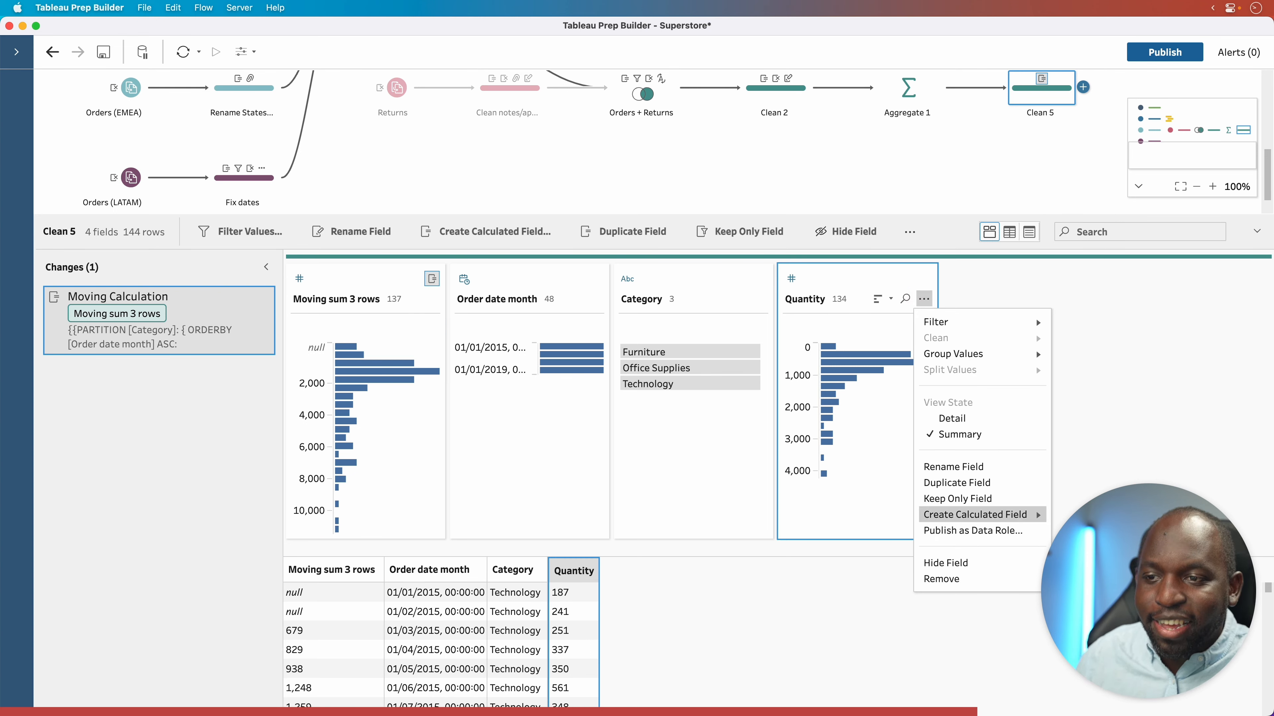
mouse_move(975, 515)
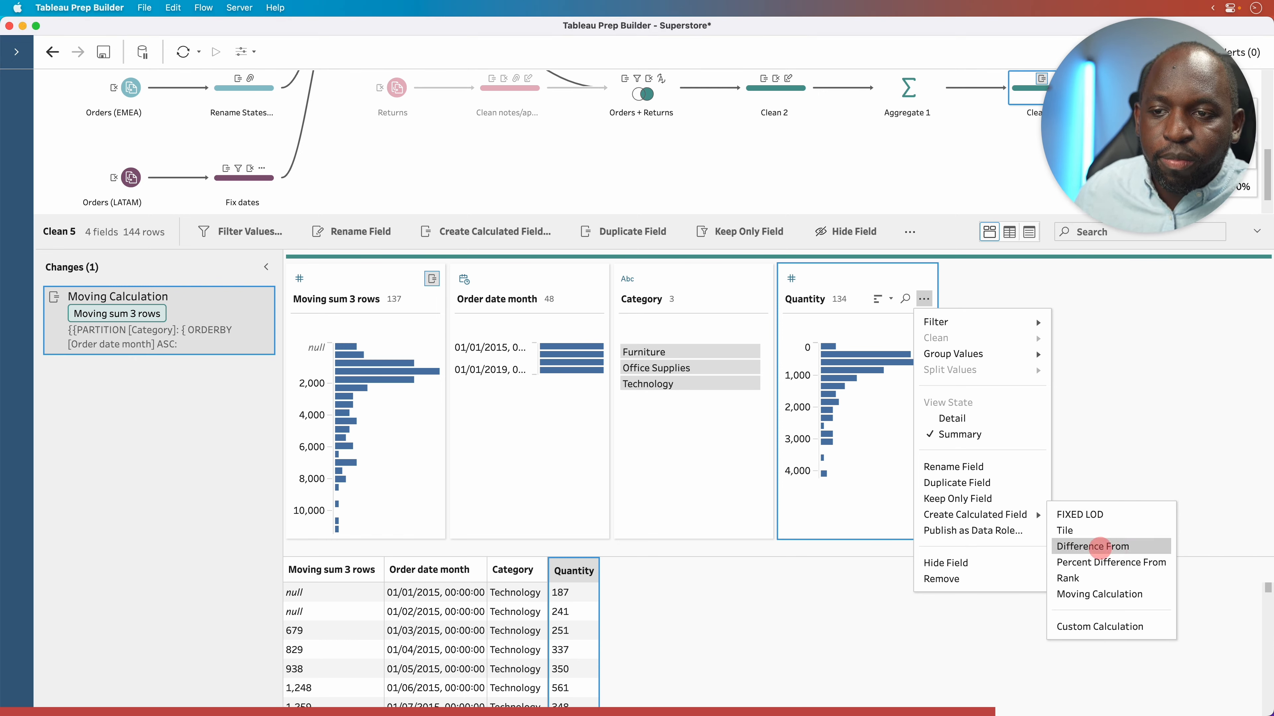
left_click(1103, 547)
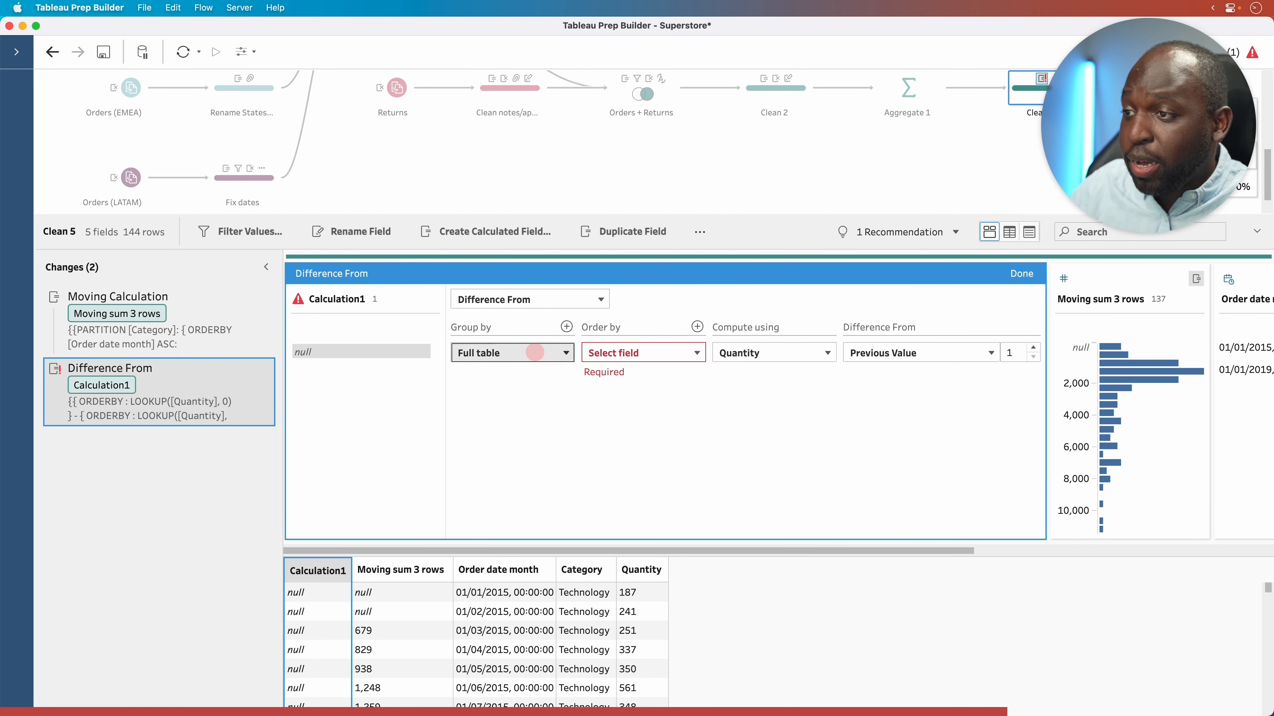
left_click(532, 353)
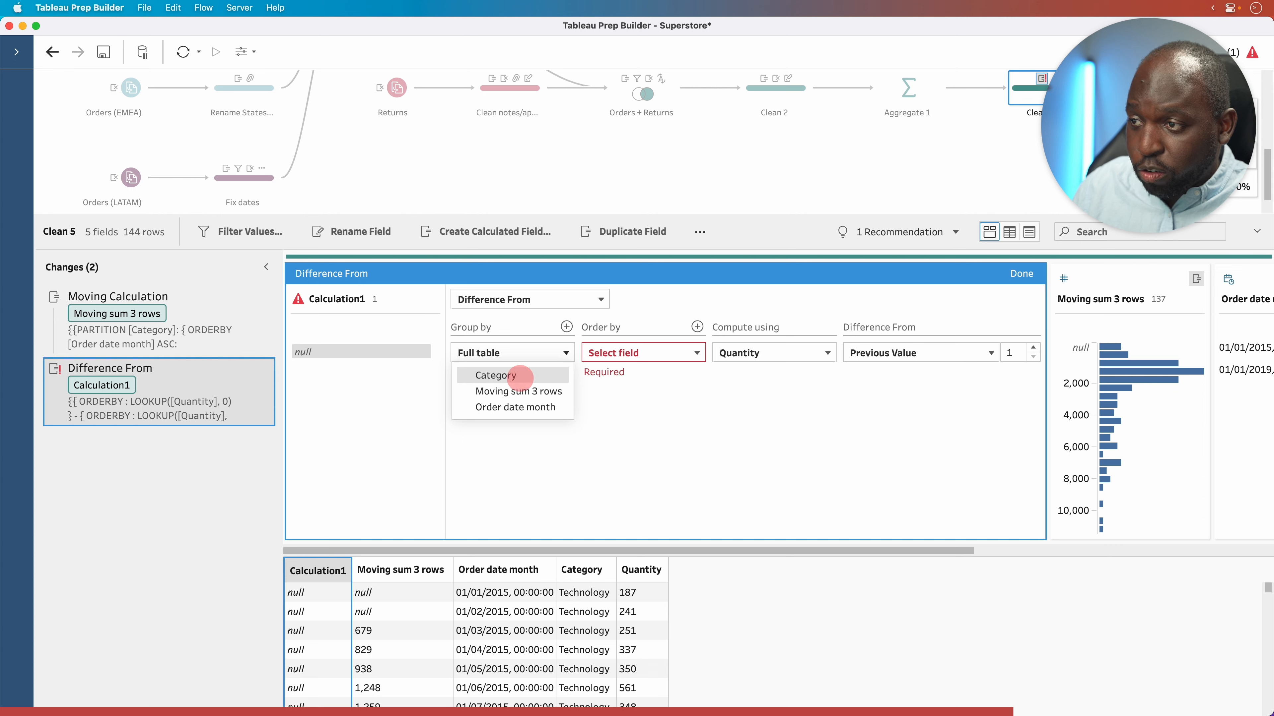
left_click(496, 375)
left_click(642, 353)
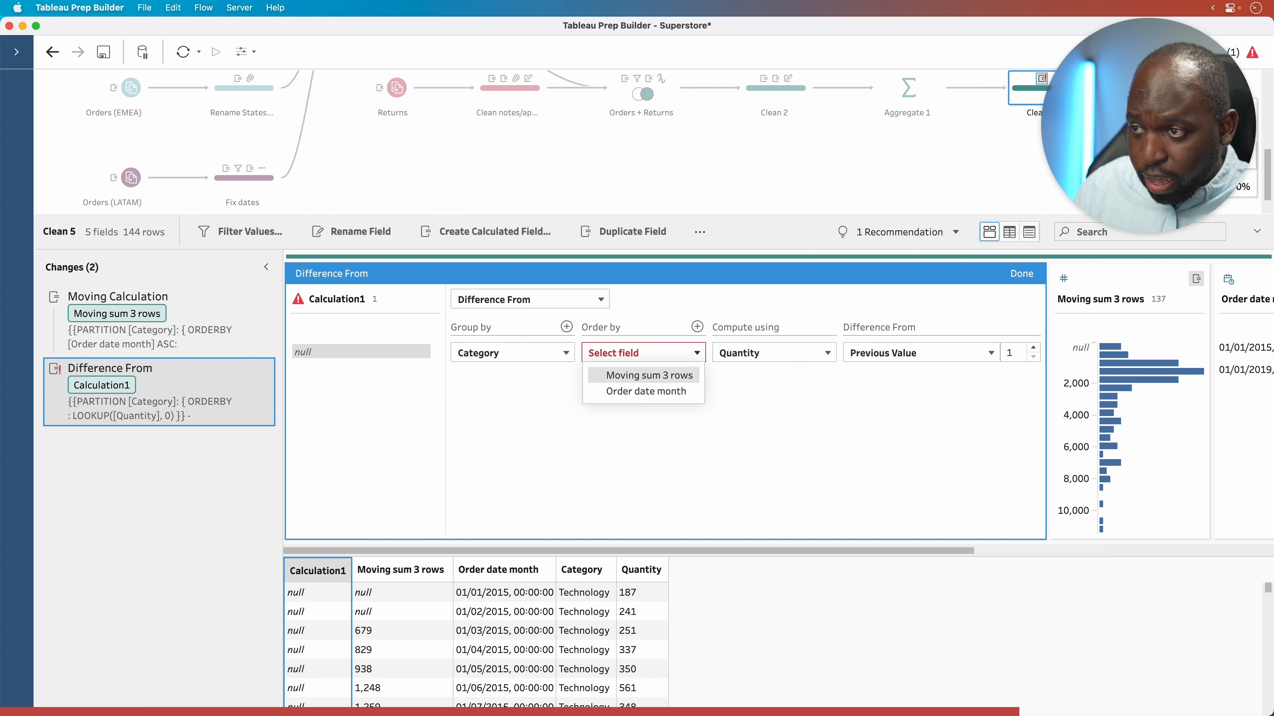
left_click(667, 392)
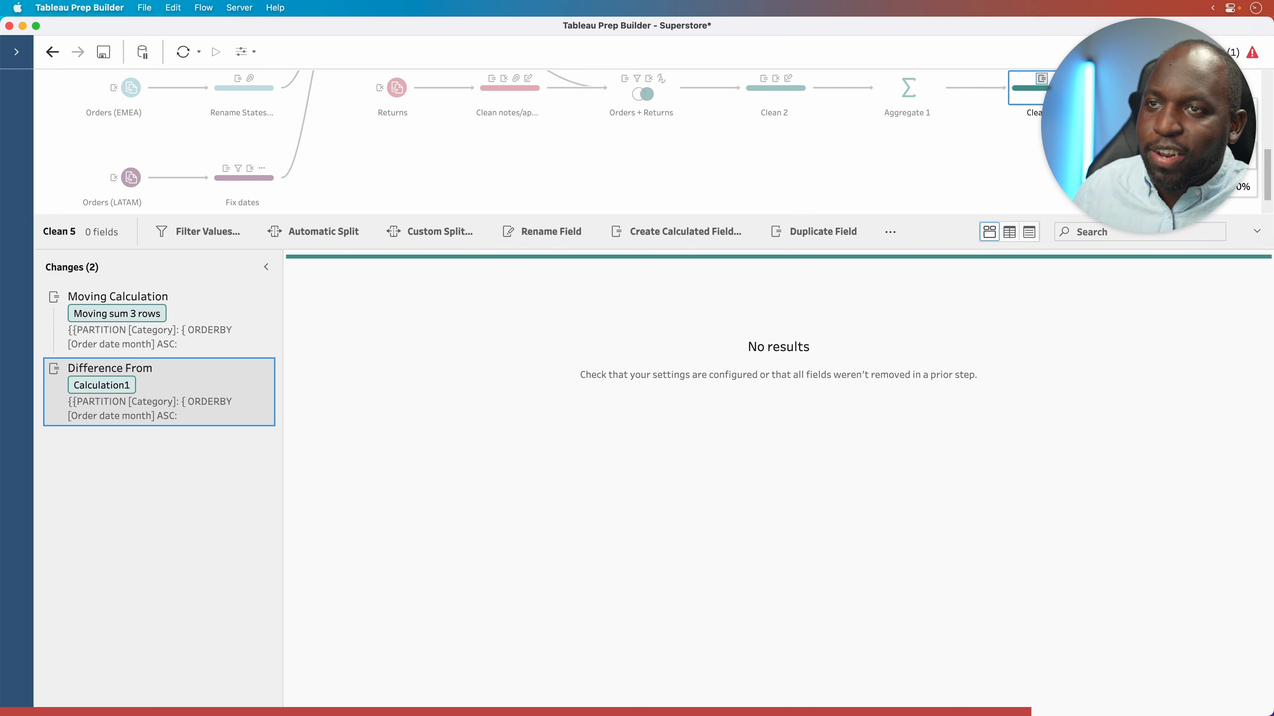
Reload the Clean 5 step's results by reselecting it in the flow, and reopen the Difference From calculation for editing.
left_click(938, 167)
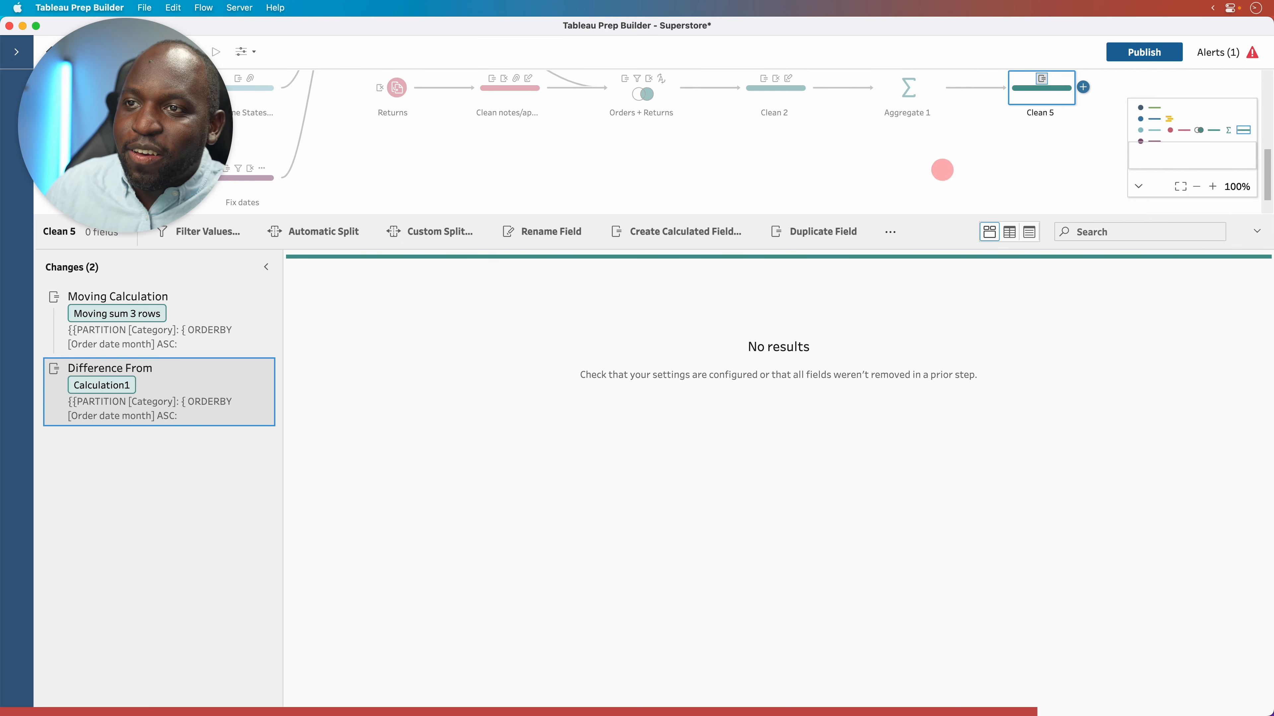
left_click(935, 182)
left_click(1046, 310)
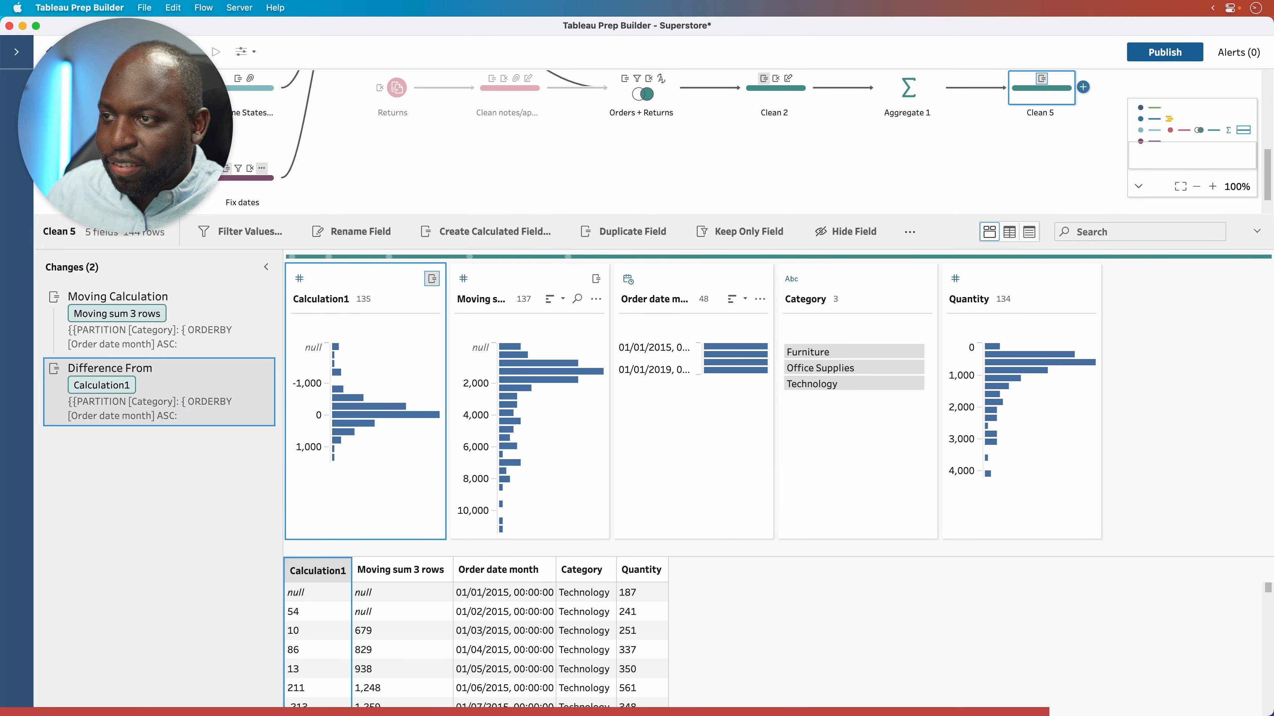
left_click(246, 368)
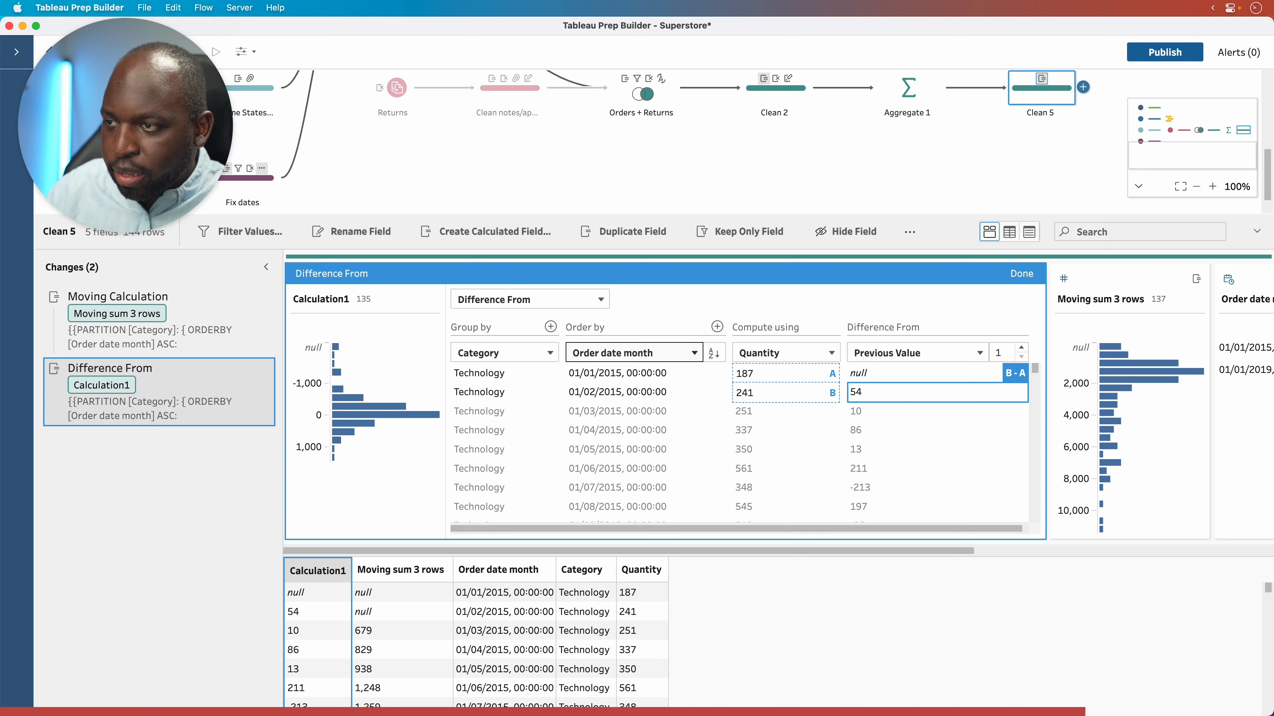
Try a descending sort on Order date month, restore ascending order, reload Clean 5 and reopen the Difference From calculation.
left_click(714, 352)
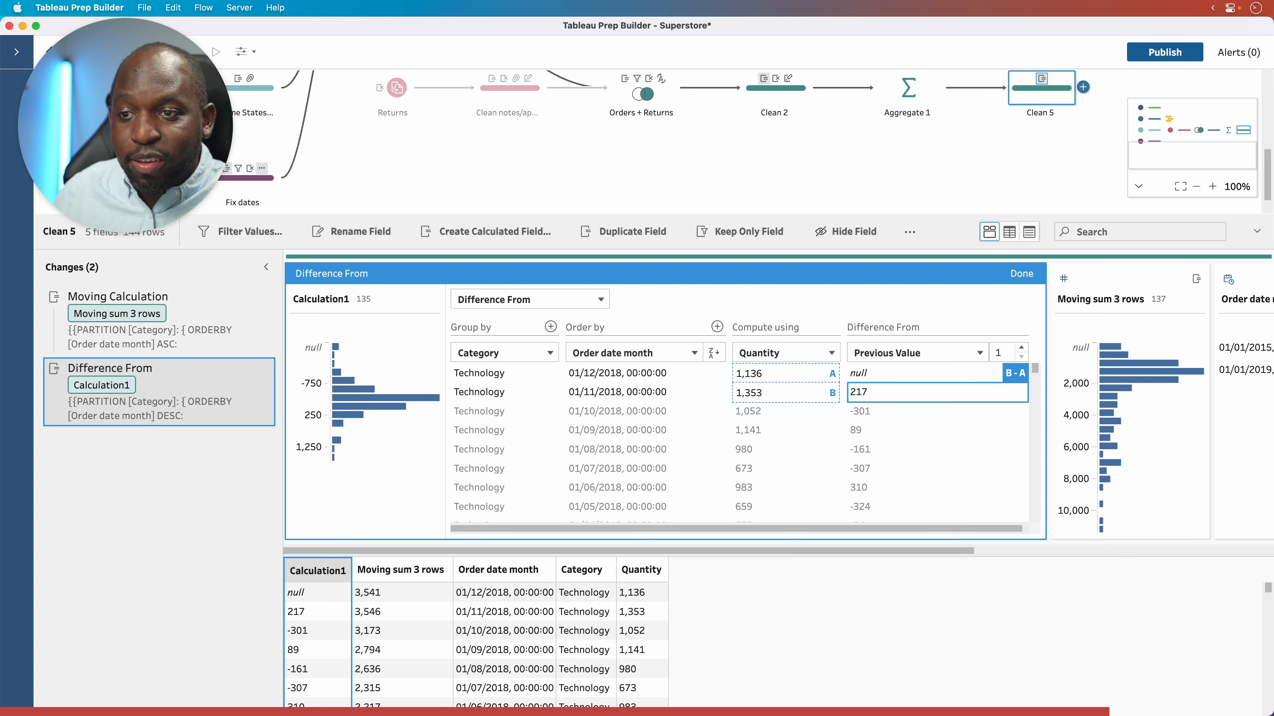
left_click(714, 352)
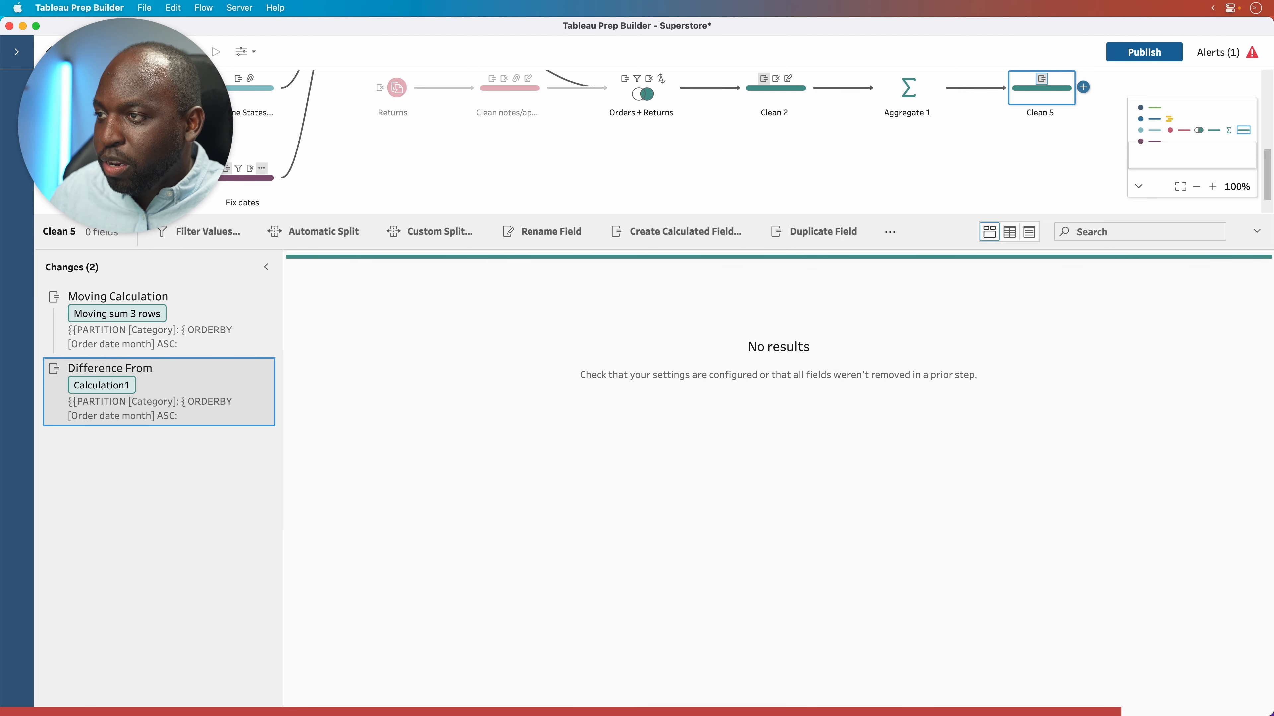
left_click(1058, 162)
left_click(1041, 310)
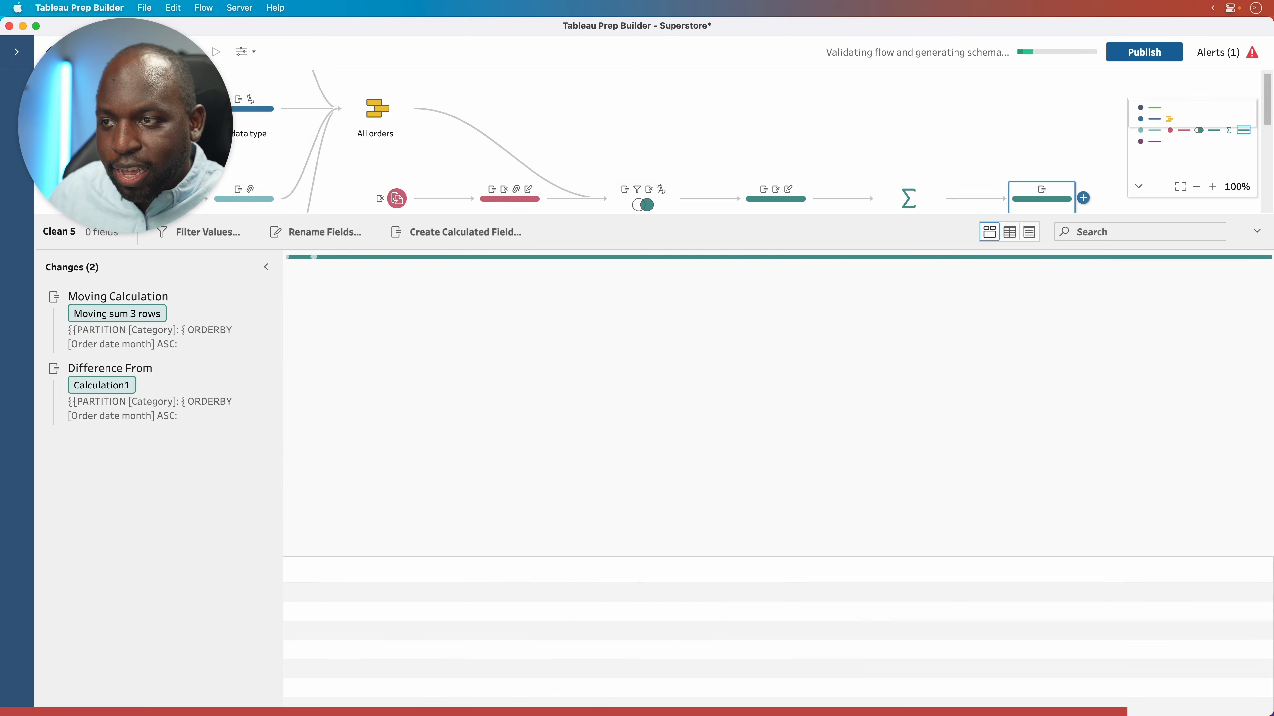
left_click(247, 368)
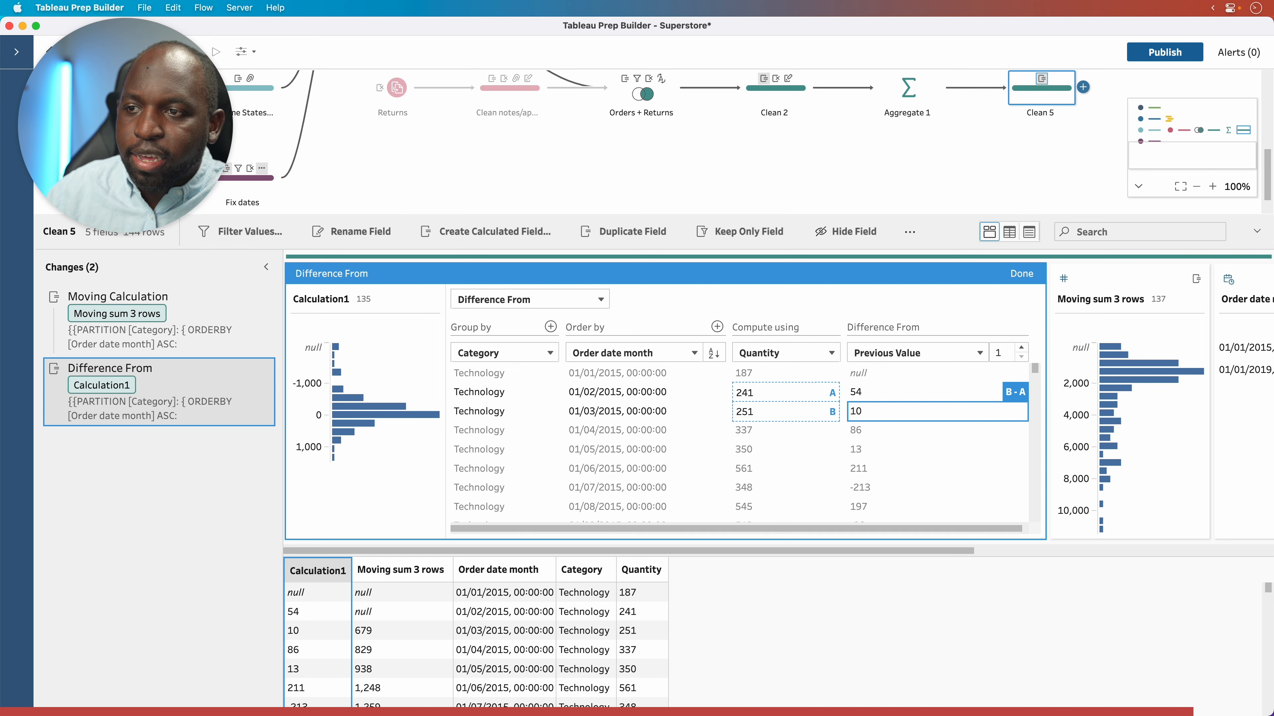
Examine how the first Technology differences are computed from Quantity, marking those preview rows with a temporary rectangle.
key("shift+super")
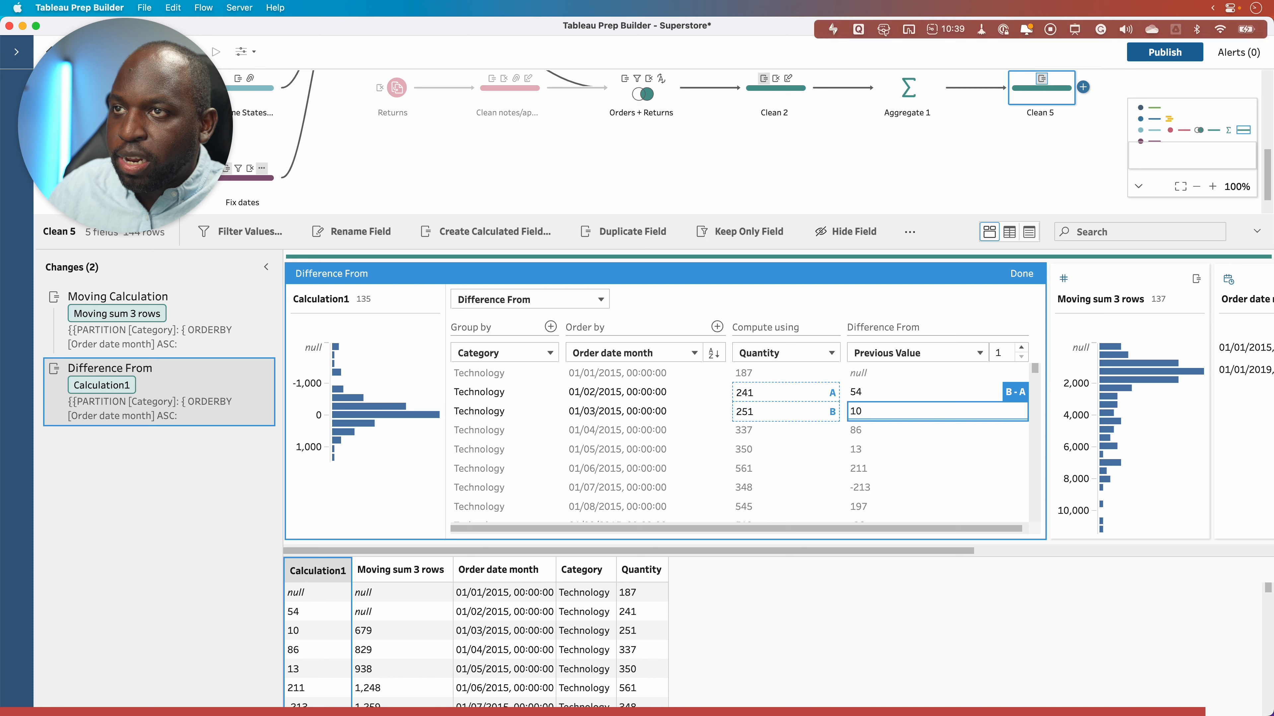
key("ctrl")
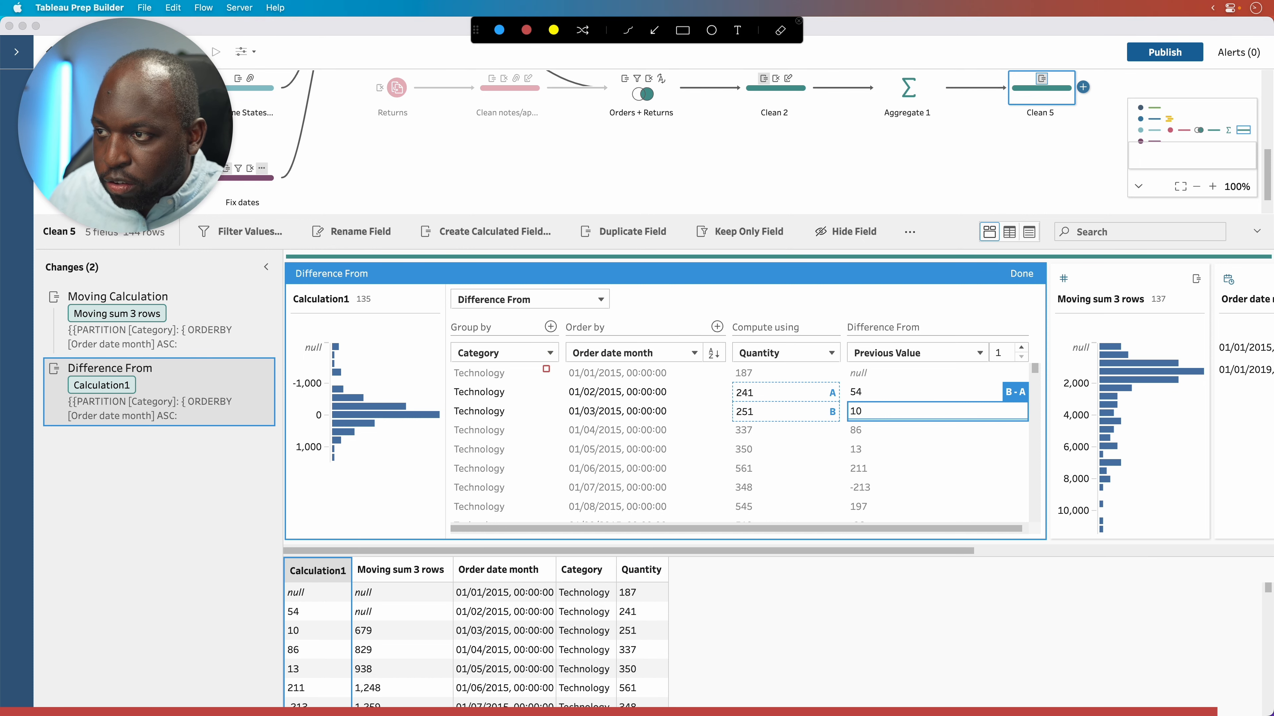
mouse_move(550, 369)
left_mouse_down()
mouse_move(674, 430)
mouse_move(1051, 451)
mouse_move(1041, 439)
left_mouse_up()
key("ctrl")
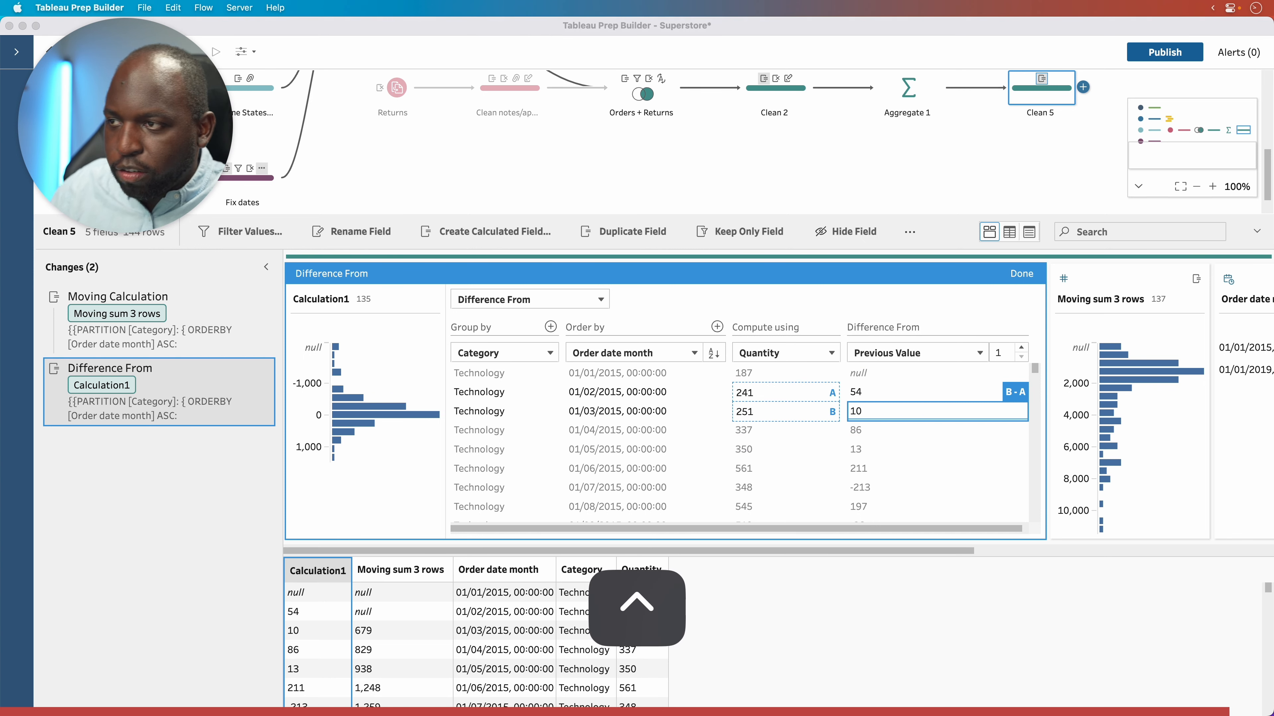
Change the calculation type from Difference From to Percent Difference From and finish editing.
left_click(589, 299)
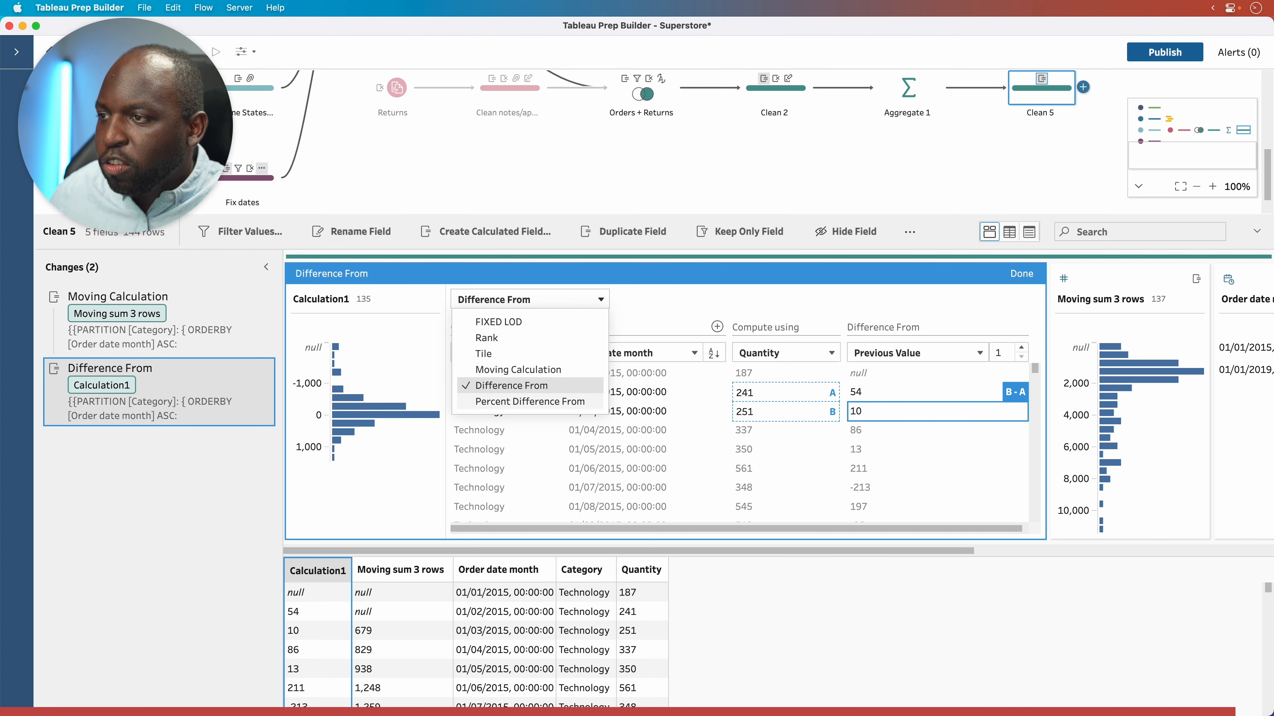
left_click(551, 402)
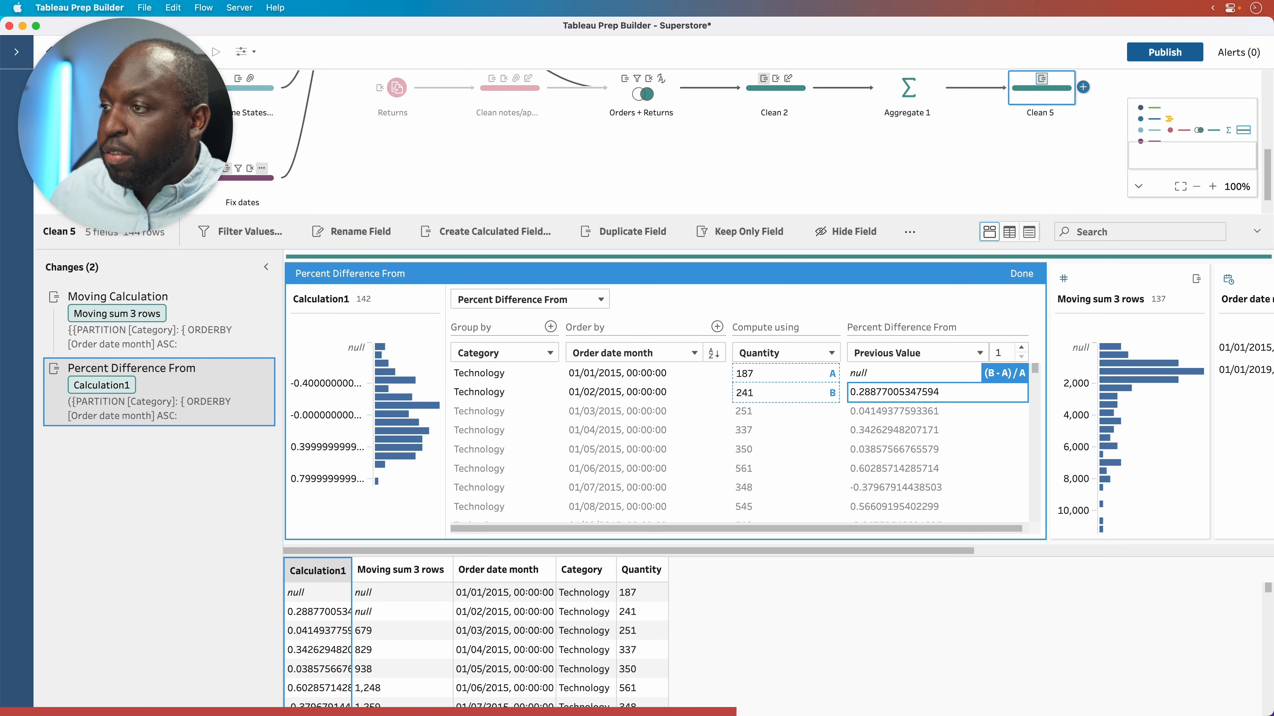
left_click(1021, 273)
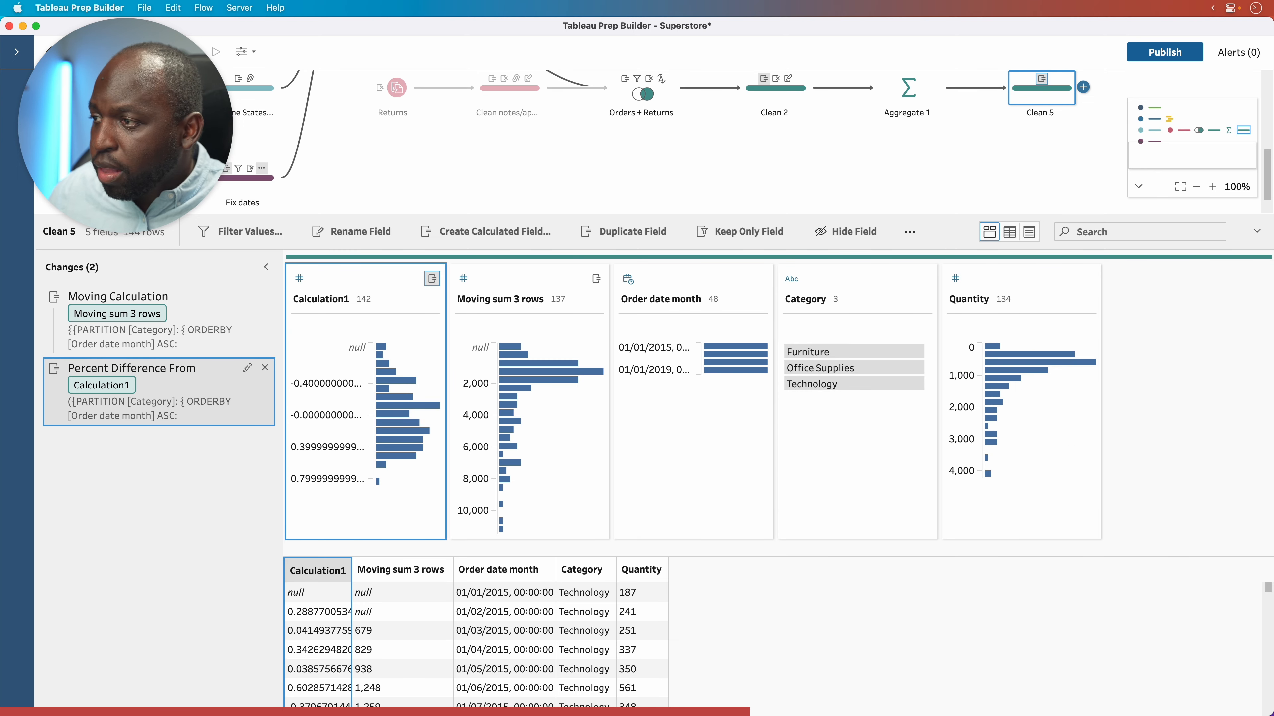
Examine the Percent Difference From change's formula and available actions, checking the Moving Calculation change as well.
left_click(247, 368)
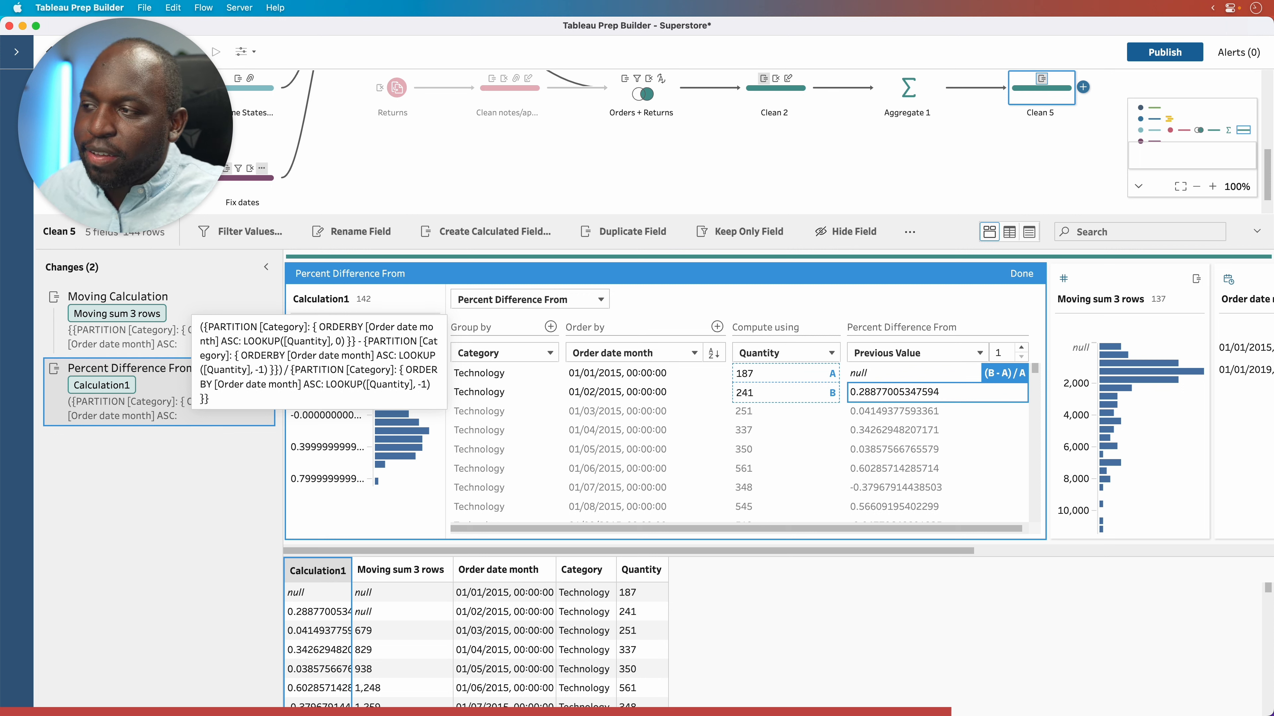
right_click(191, 410)
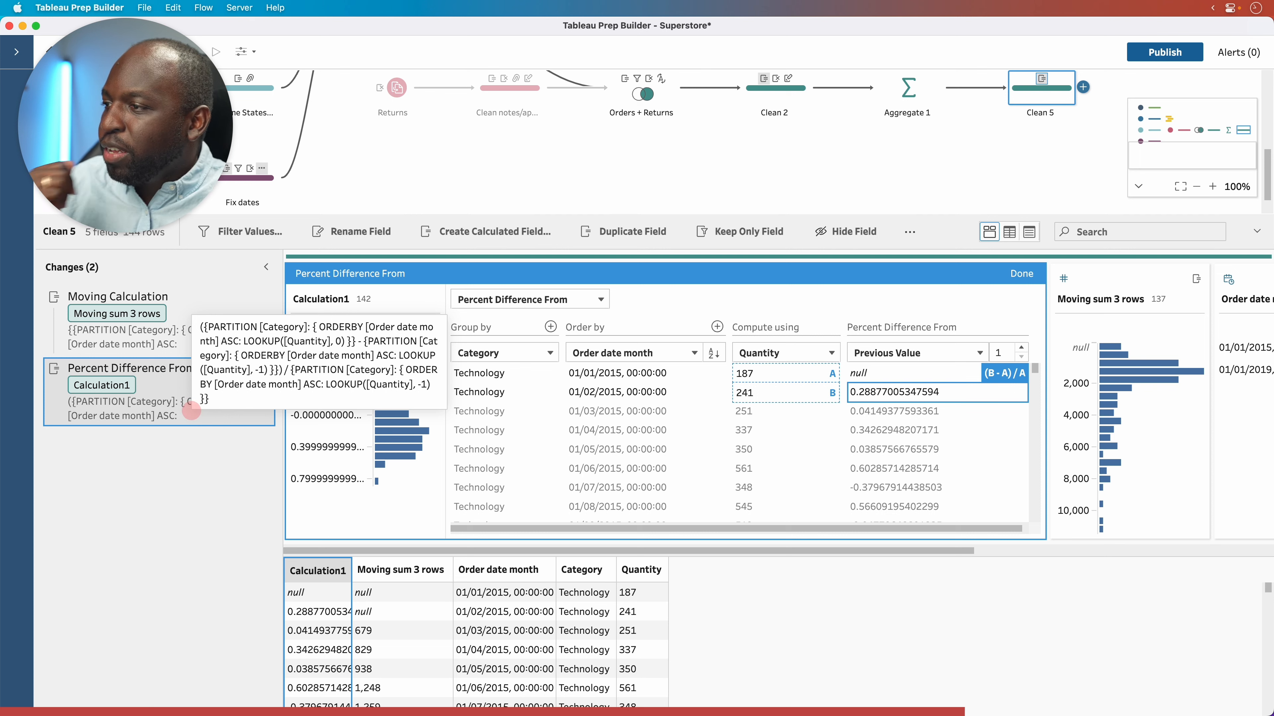
left_click(214, 440)
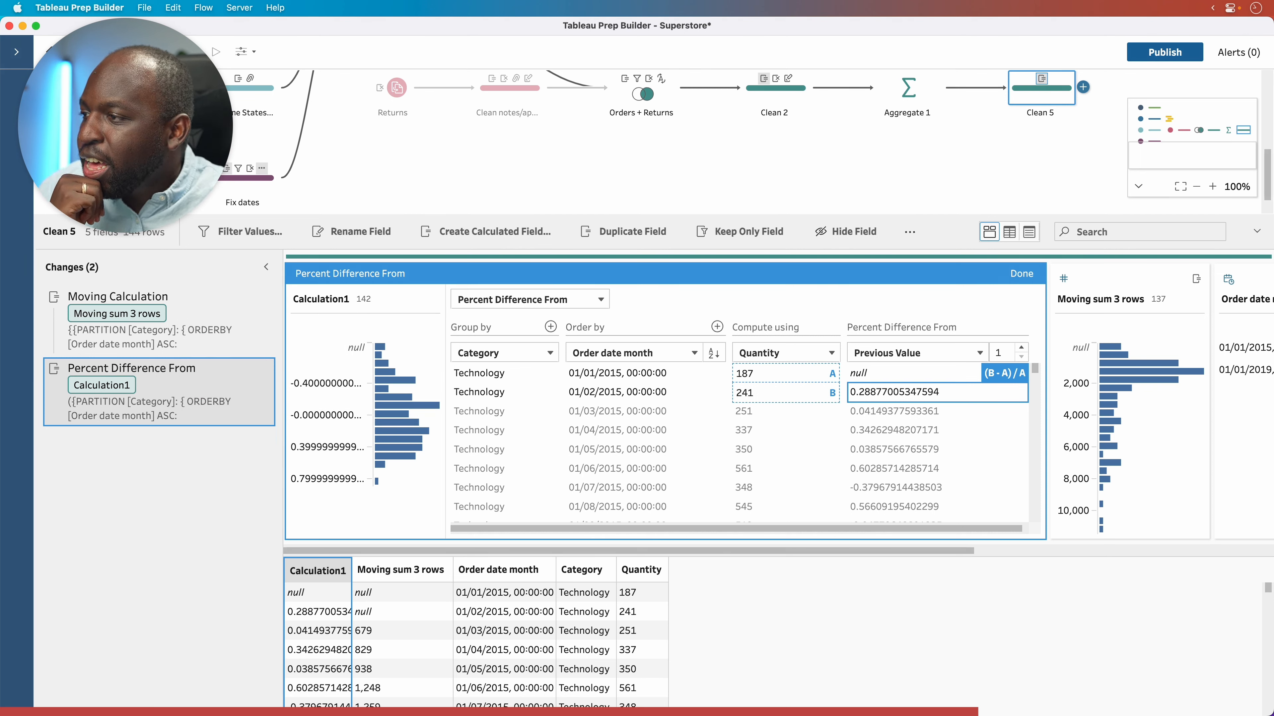
right_click(166, 399)
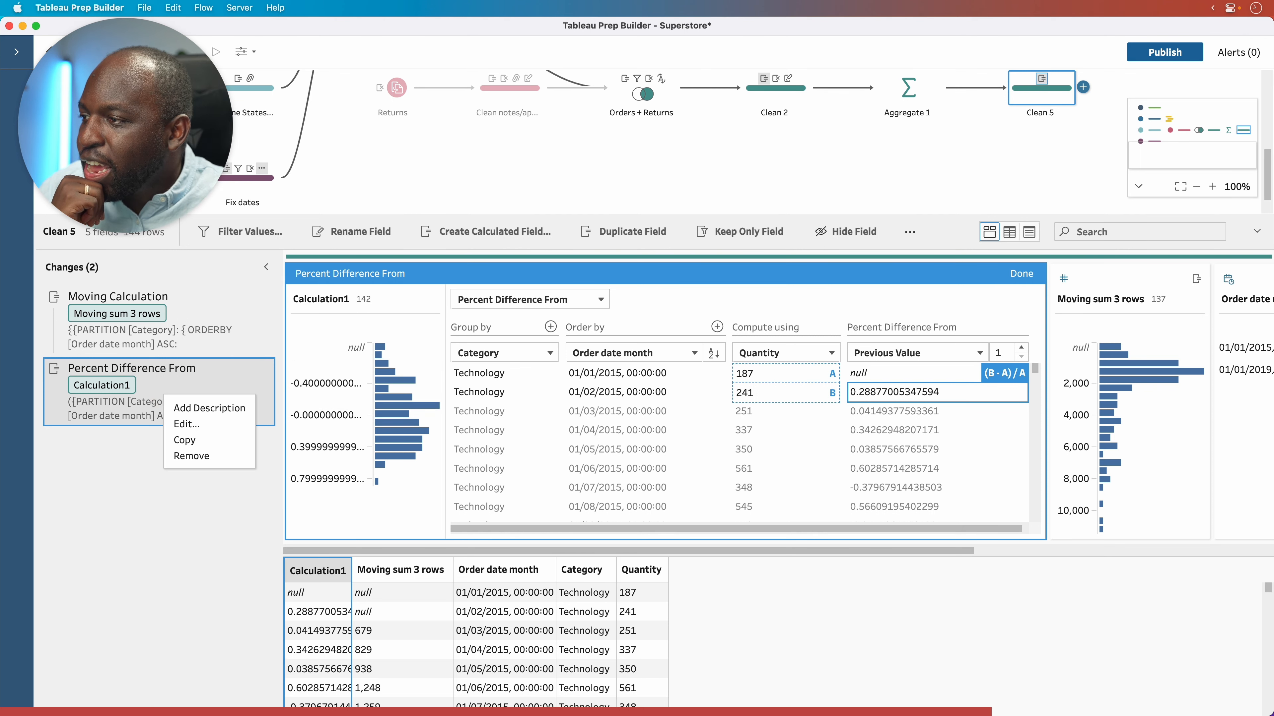
left_click(182, 326)
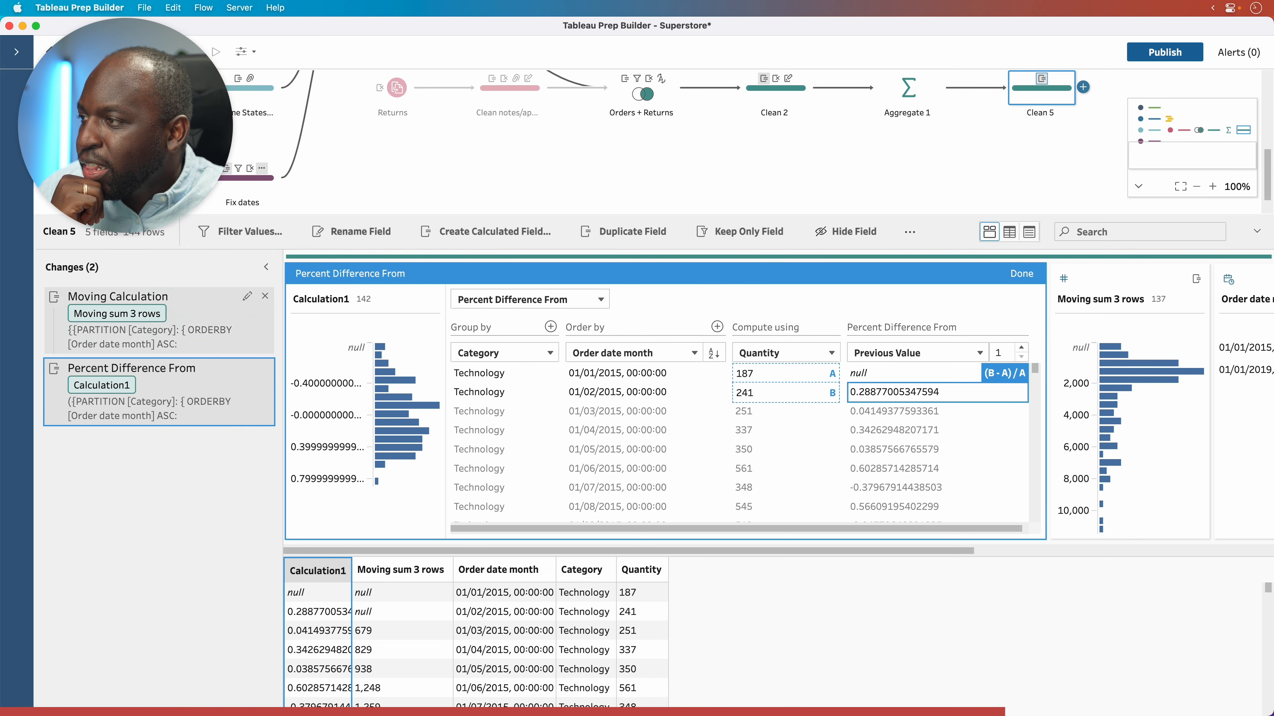
left_click(182, 324)
left_click(215, 409)
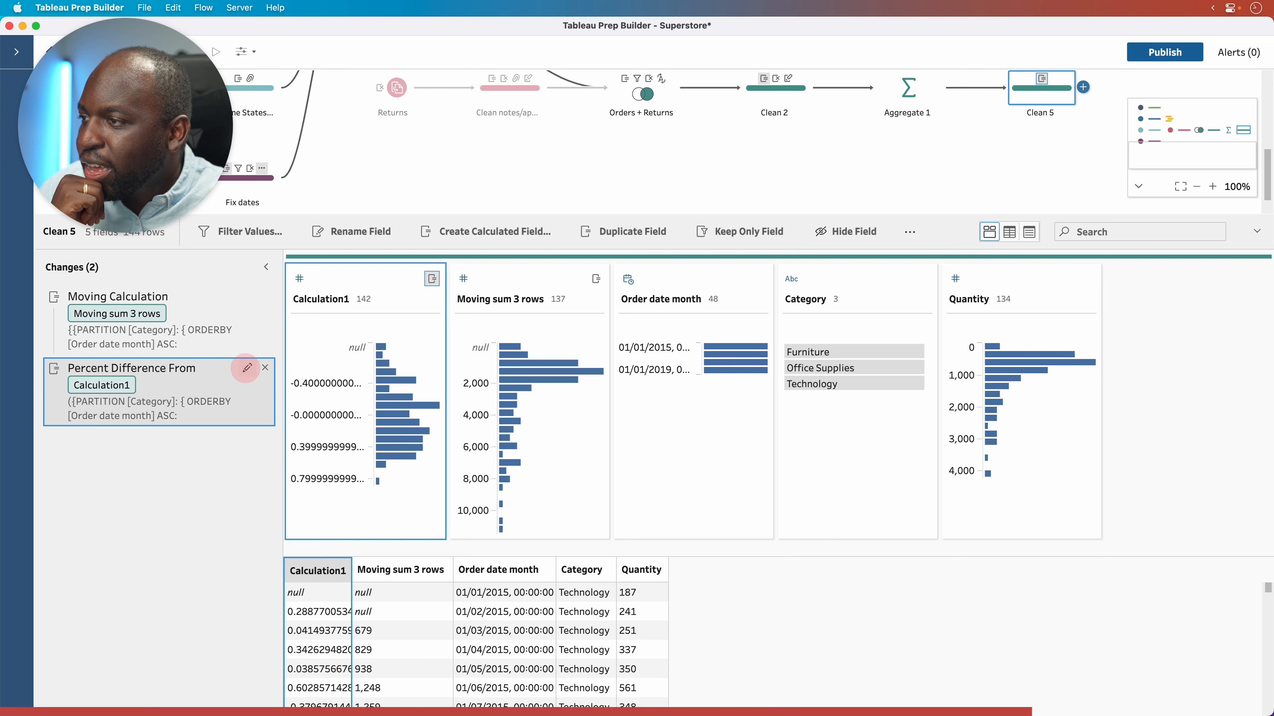
Reopen the Percent Difference From calculation and examine its full formula and the actions offered for that change.
left_click(247, 368)
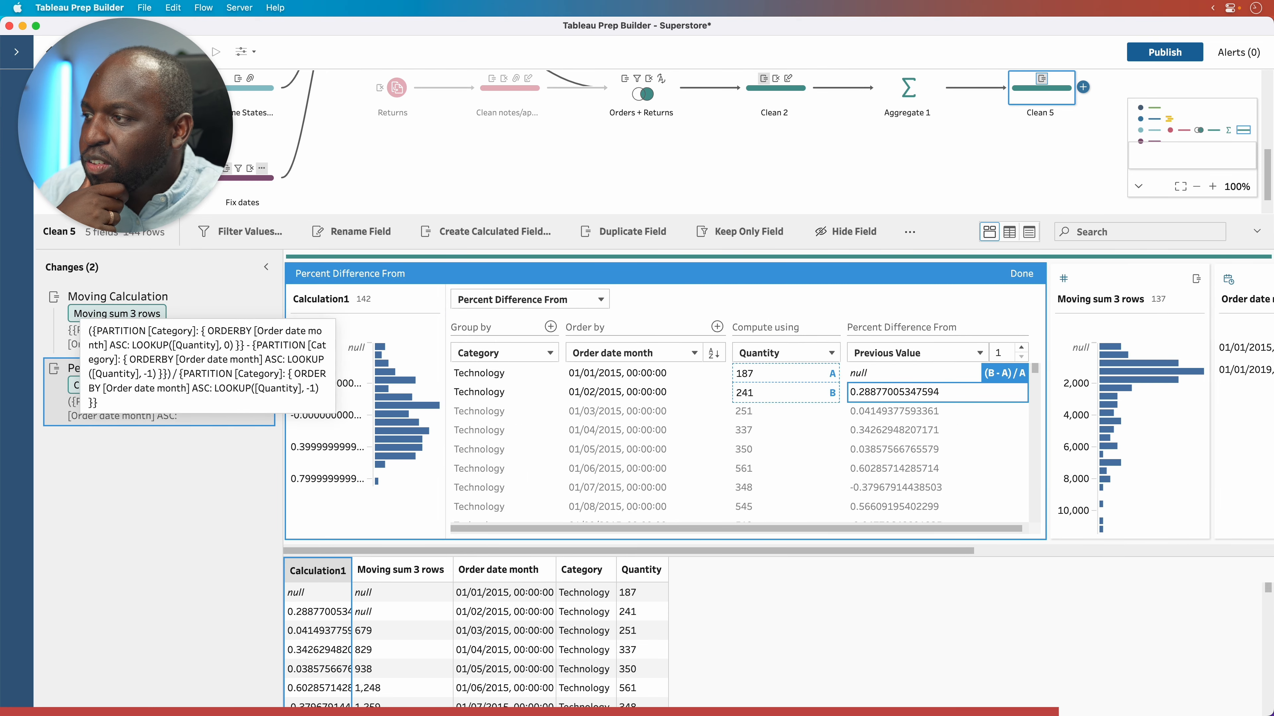
right_click(115, 416)
left_click(169, 518)
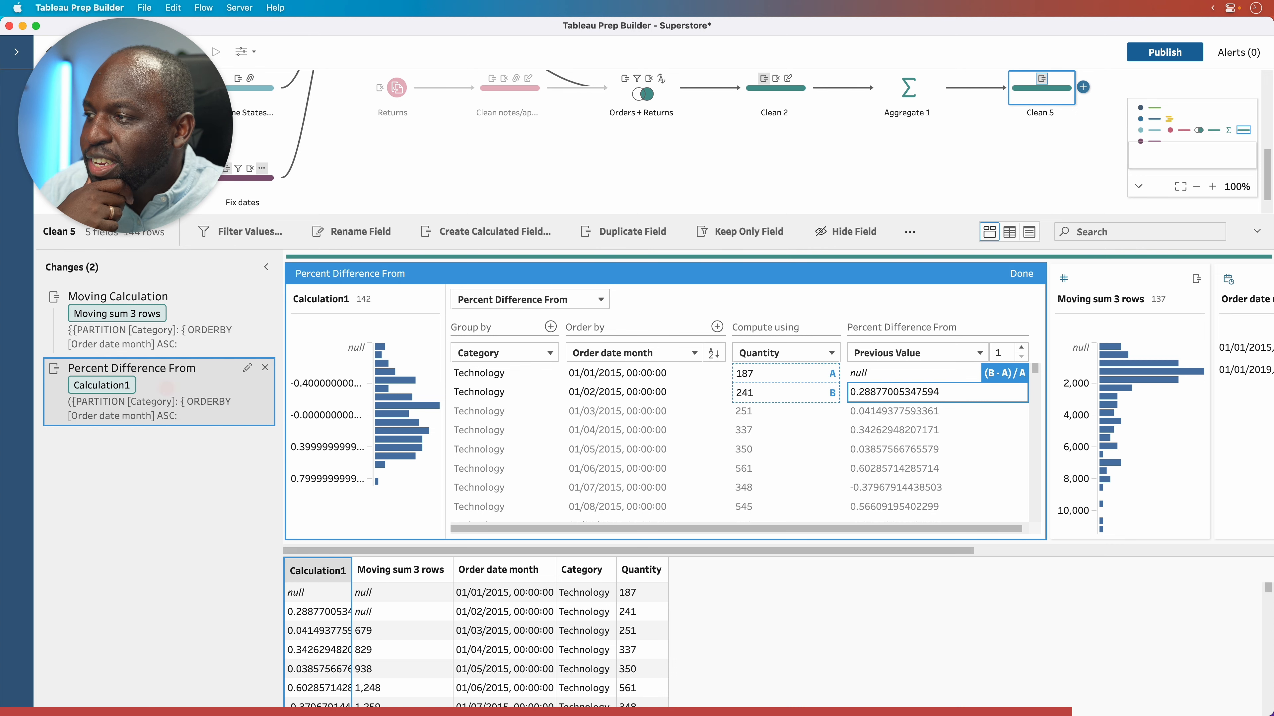
right_click(189, 397)
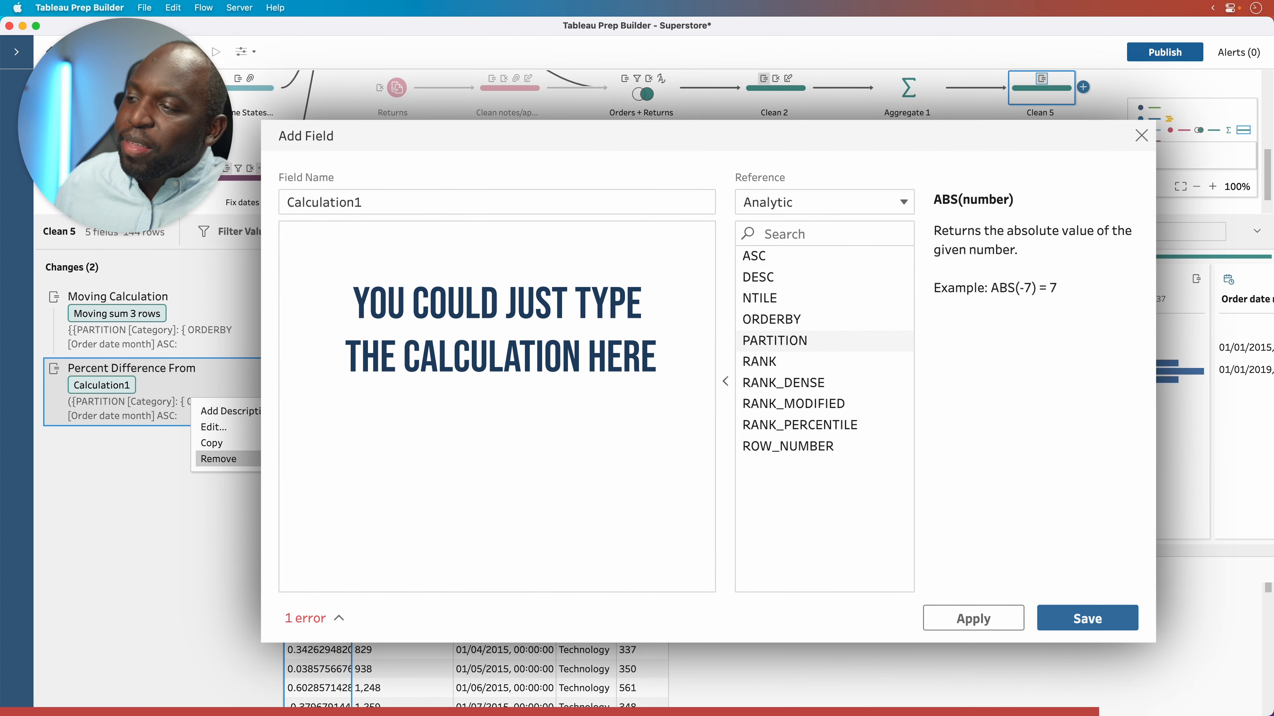
left_click(154, 507)
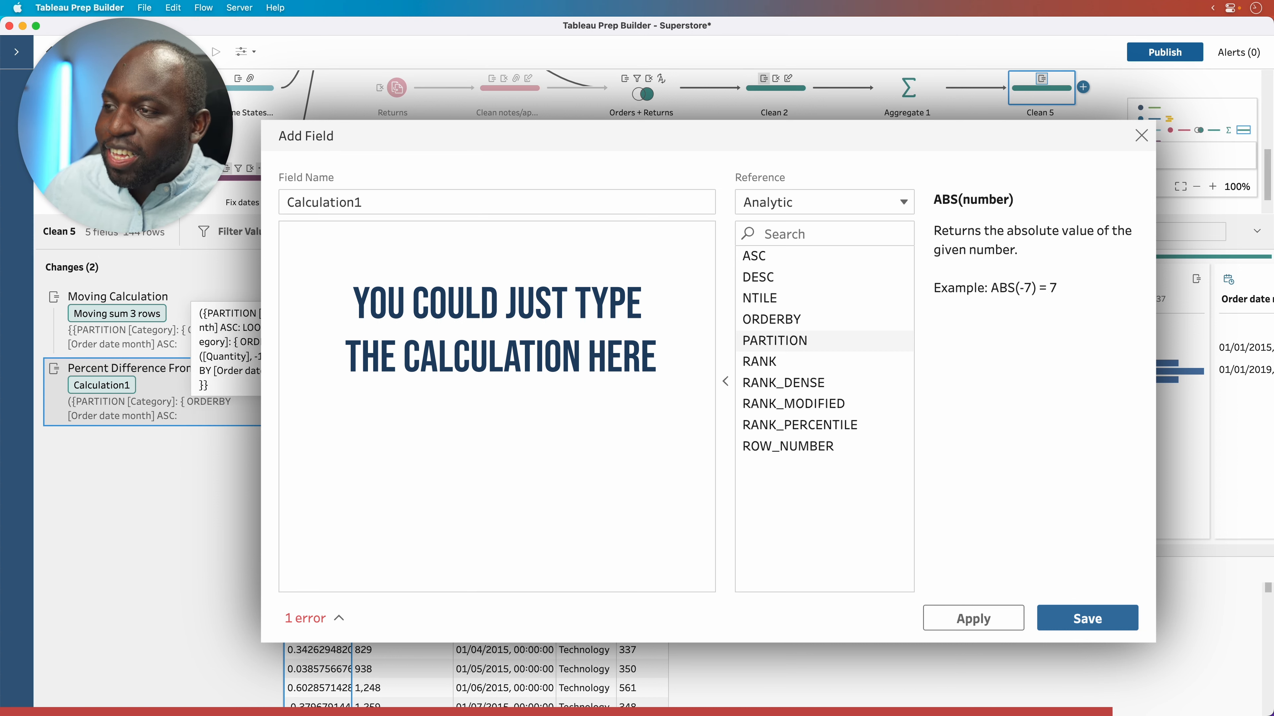